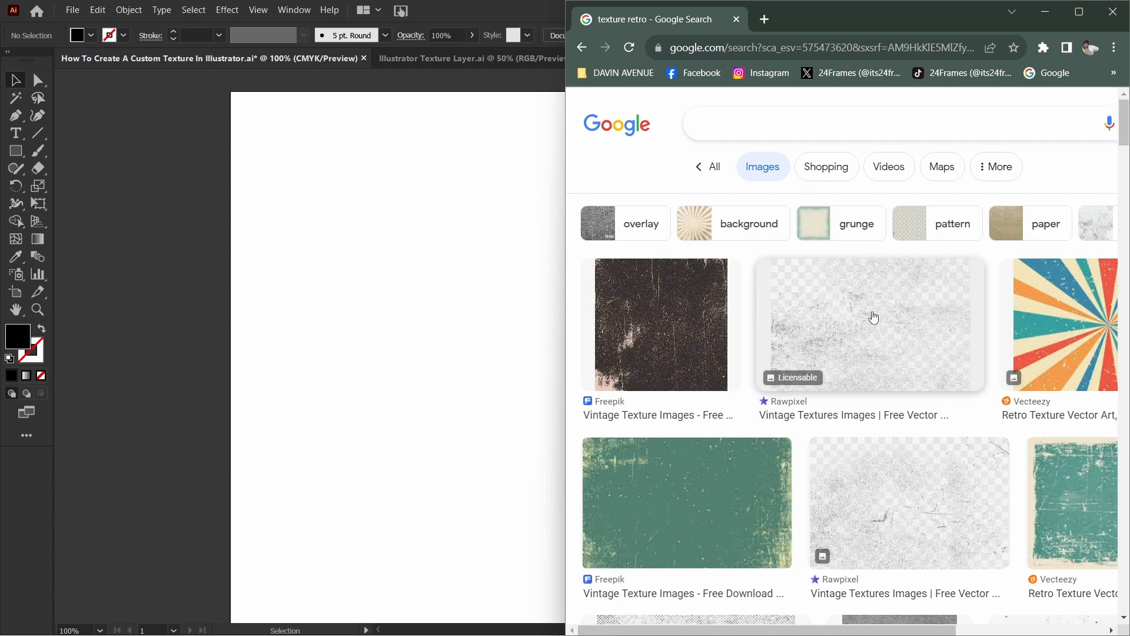
# Step: Browse the Google image results for retro textures
pyautogui.scroll(-3, 976, 391)
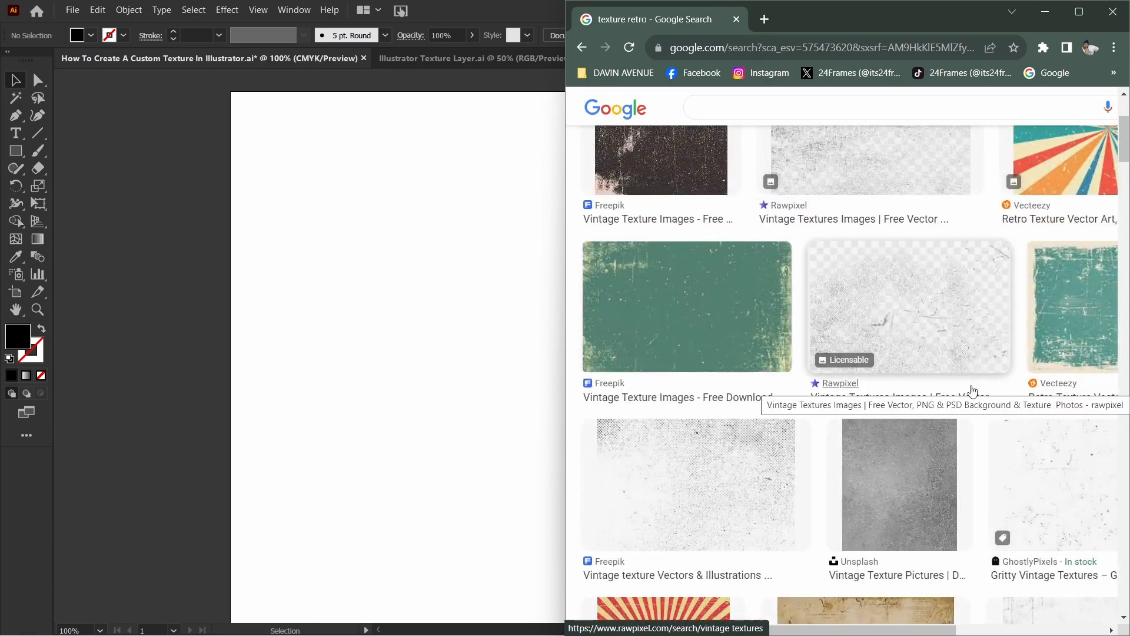
pyautogui.scroll(-8, 973, 391)
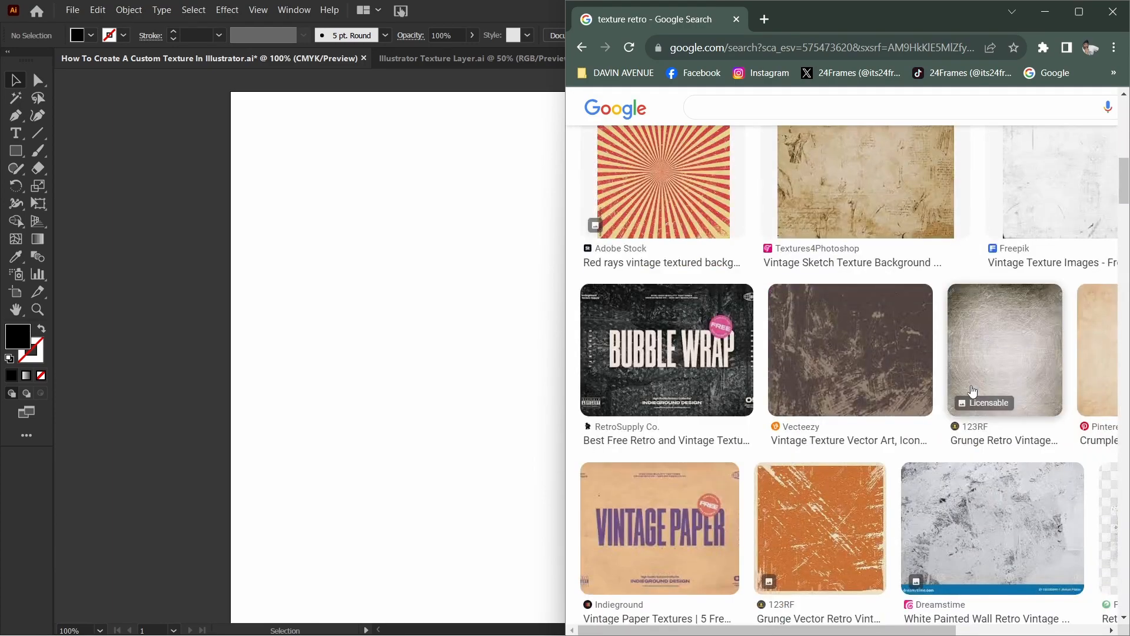
pyautogui.scroll(6, 974, 412)
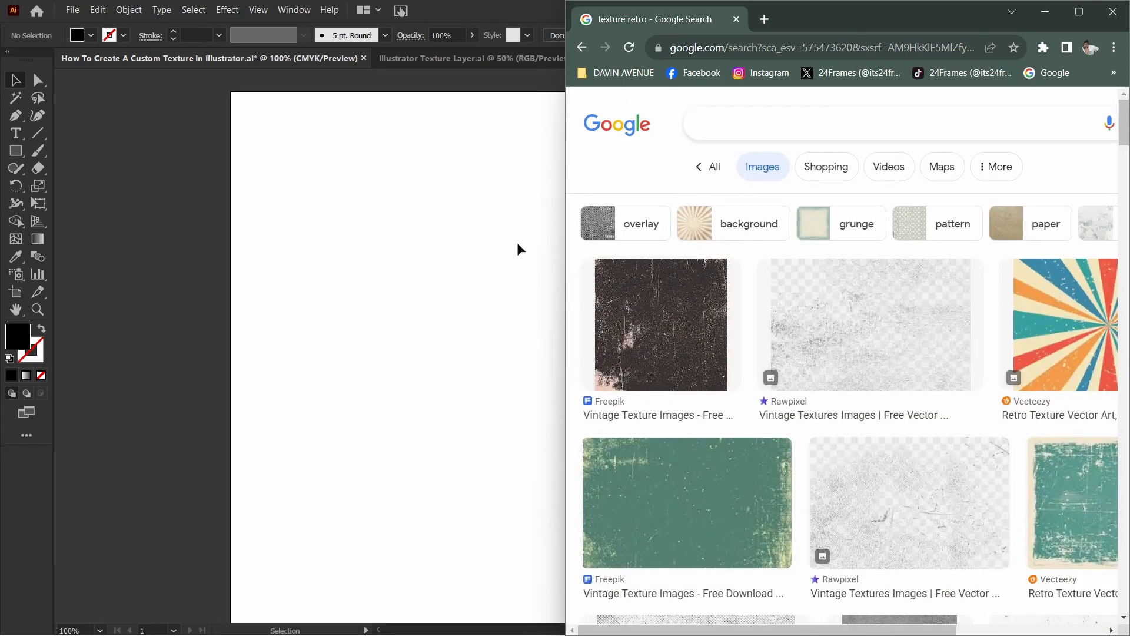
# Step: Switch to Illustrator's "Illustrator Texture Layer.ai" document and examine the dot pattern of the red texture image up close
pyautogui.click(475, 14)
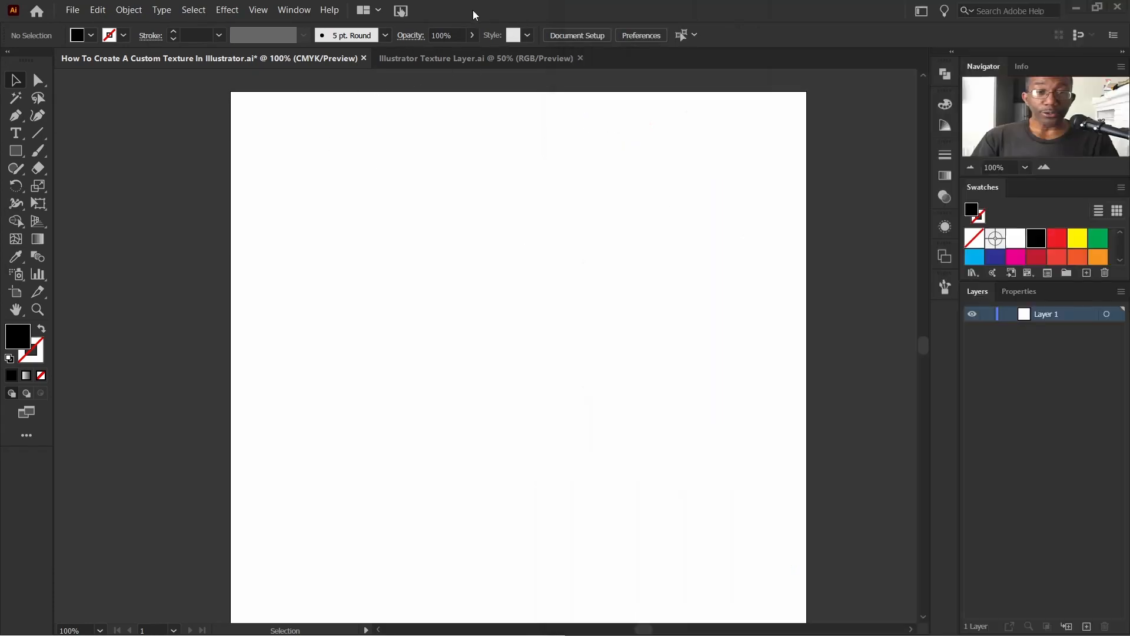
pyautogui.click(494, 57)
pyautogui.scroll(-2, 729, 379)
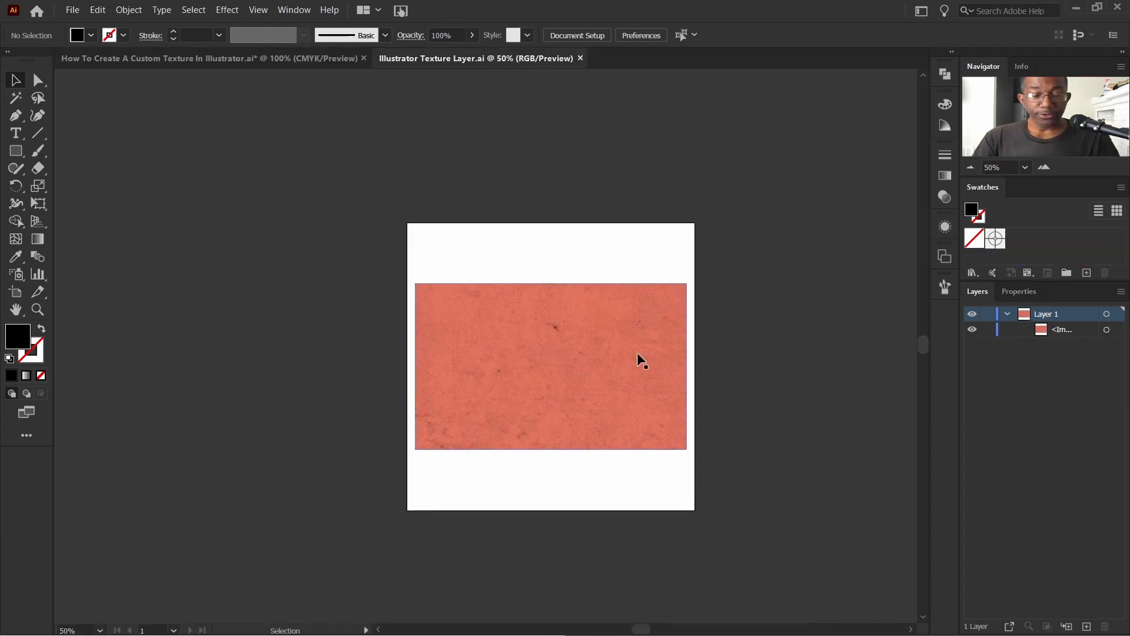
pyautogui.scroll(4, 568, 299)
pyautogui.scroll(3, 568, 302)
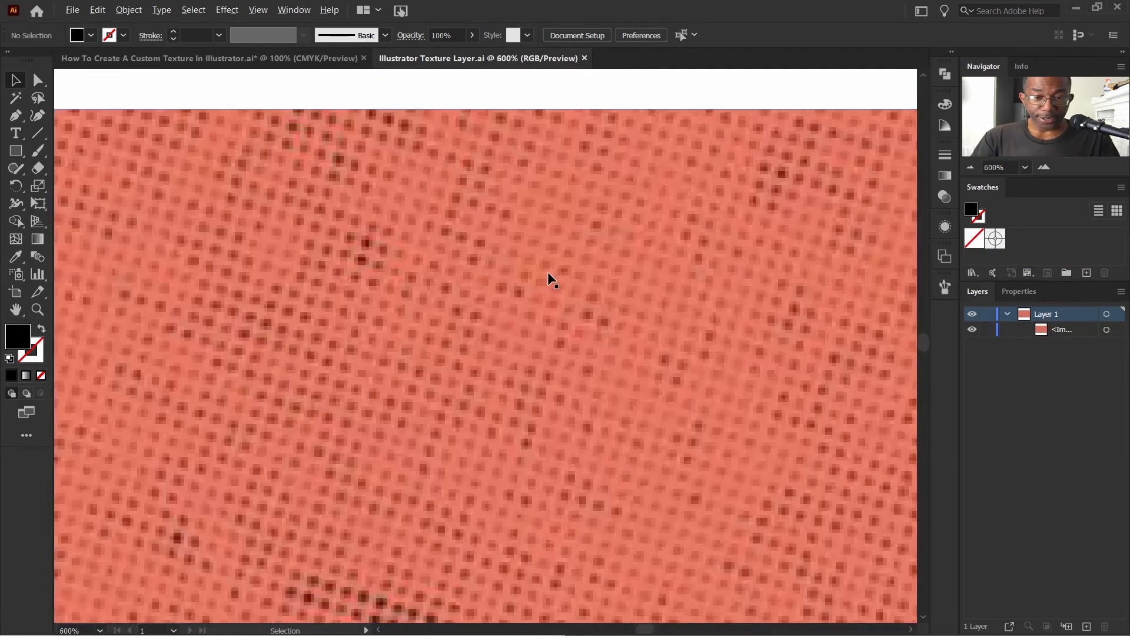
pyautogui.scroll(2, 547, 280)
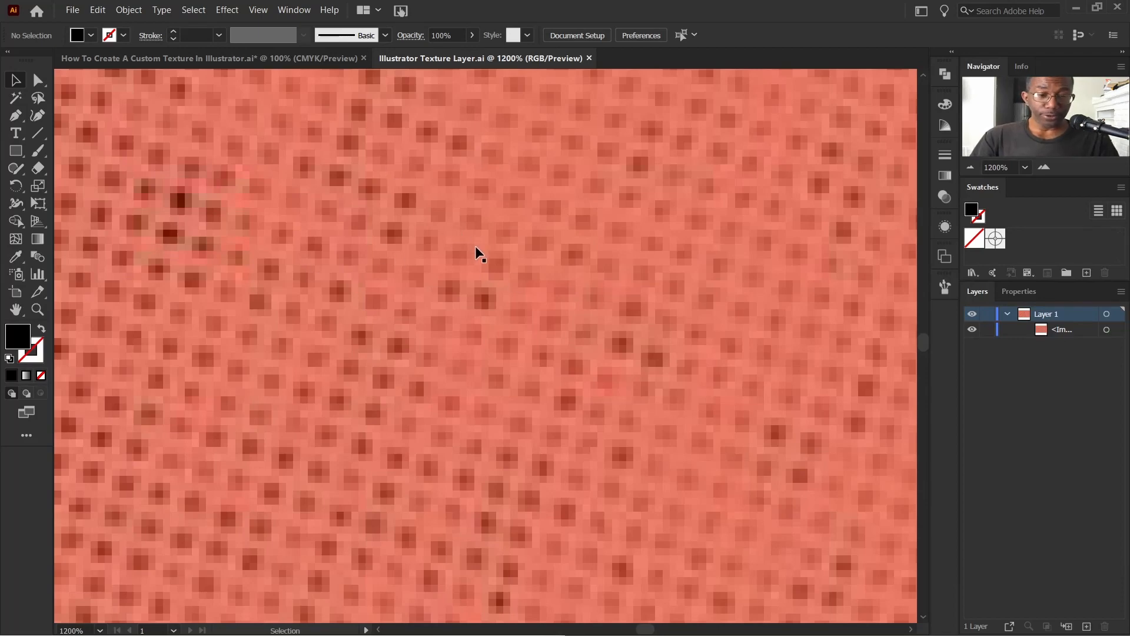
pyautogui.scroll(-8, 475, 245)
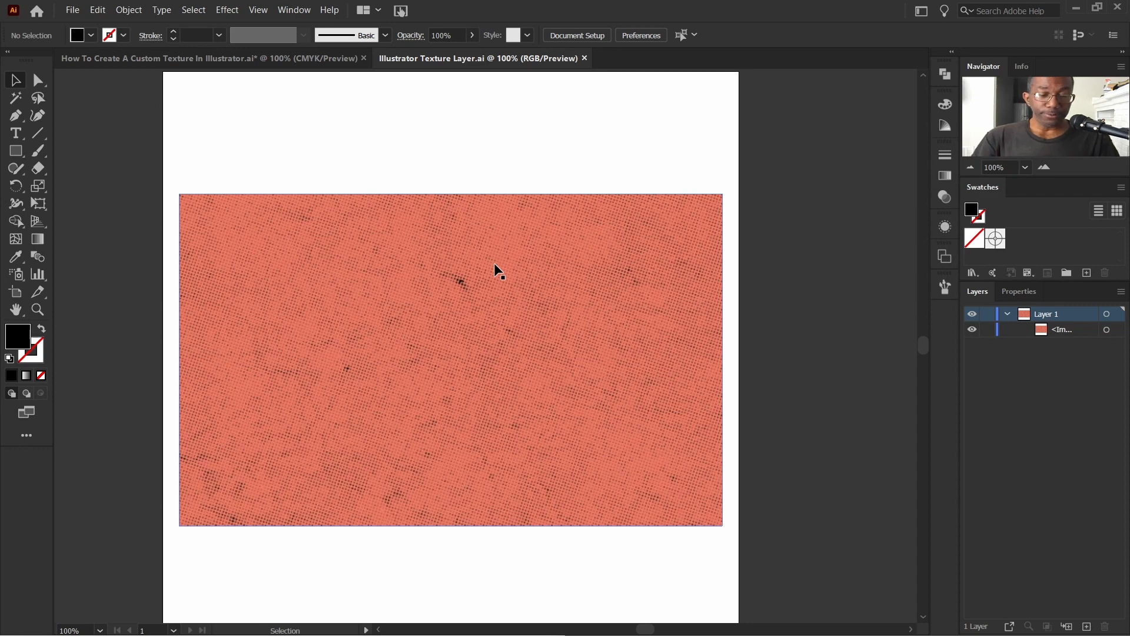
pyautogui.scroll(-1, 498, 262)
pyautogui.scroll(1, 498, 262)
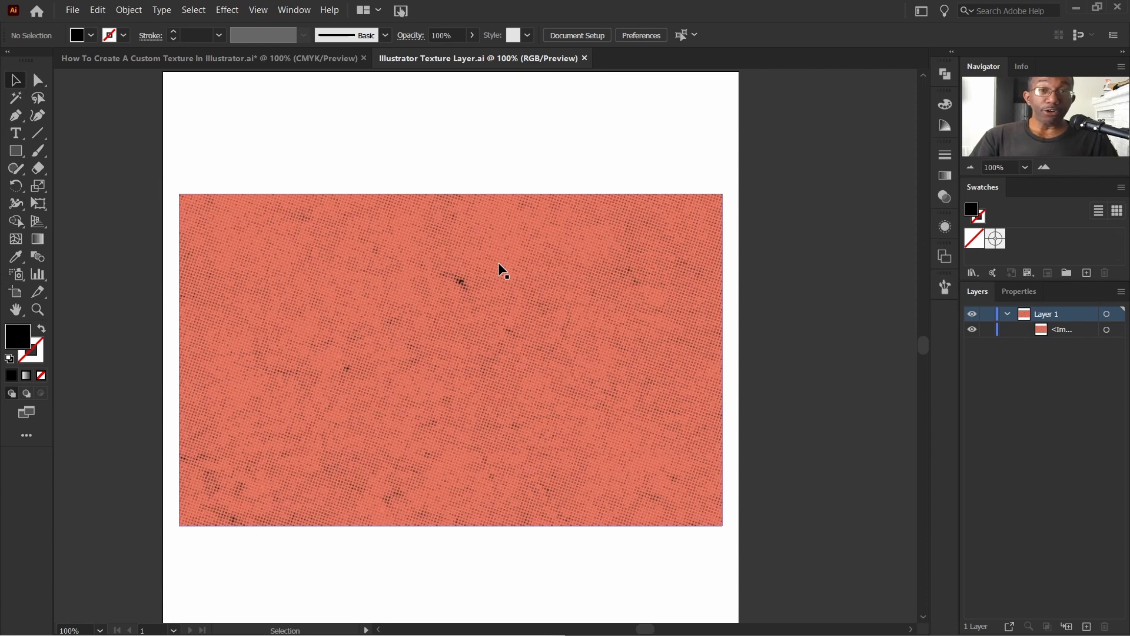
pyautogui.scroll(1, 503, 272)
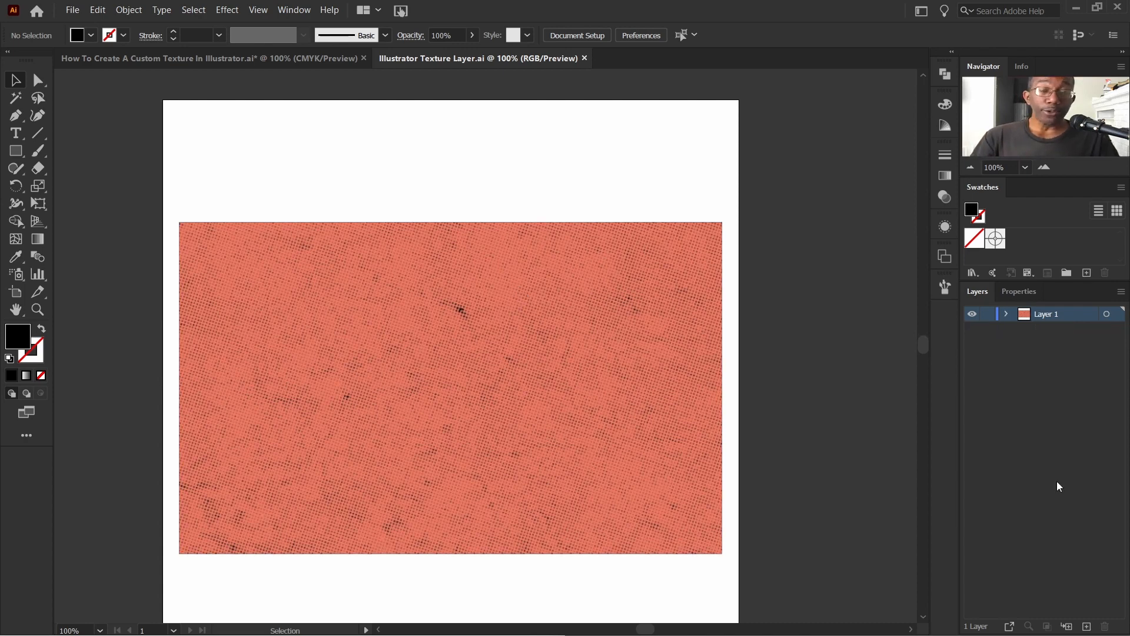
# Step: Add an empty layer and a duplicate of Layer 1, with the original Layer 1 locked and hidden
pyautogui.click(1088, 627)
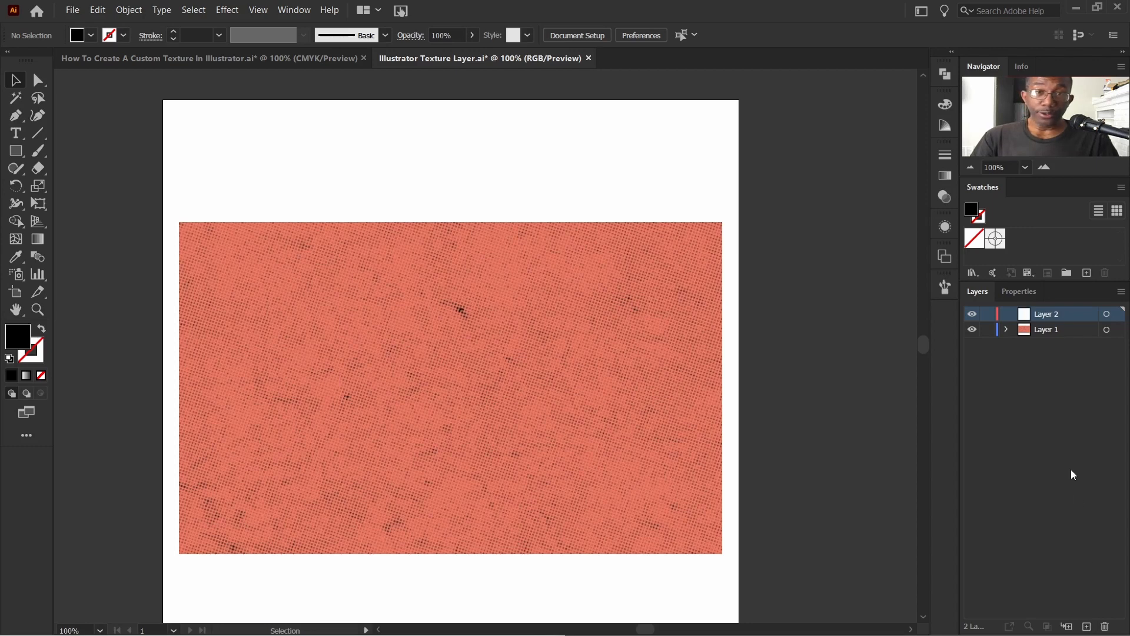
pyautogui.moveTo(1046, 330); pyautogui.dragTo(1088, 626)
pyautogui.click(987, 345)
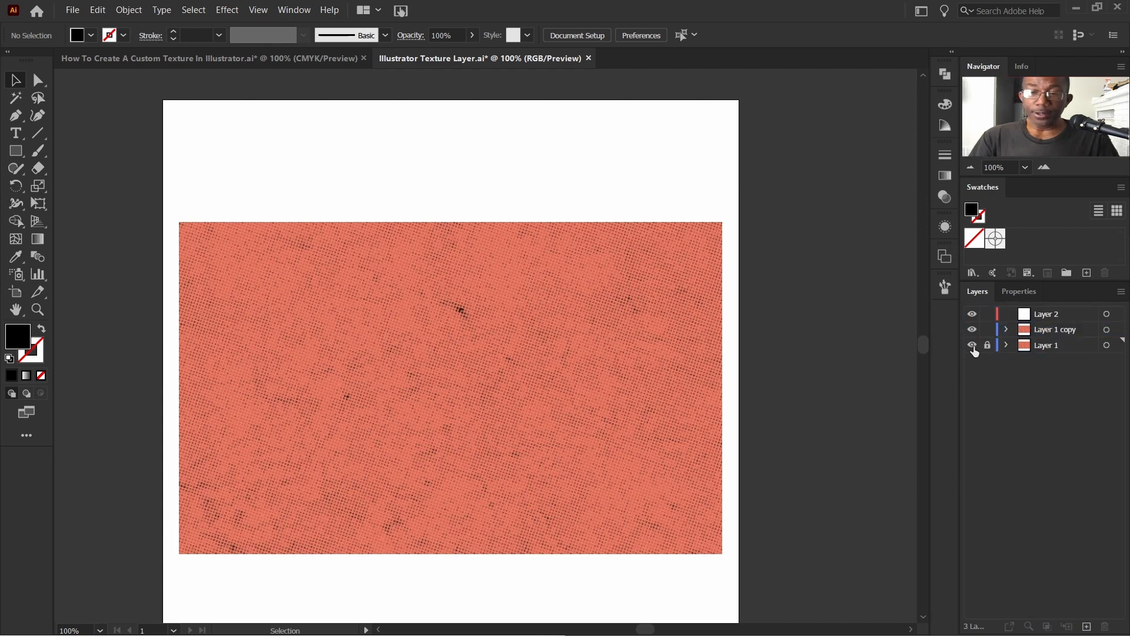
pyautogui.click(972, 346)
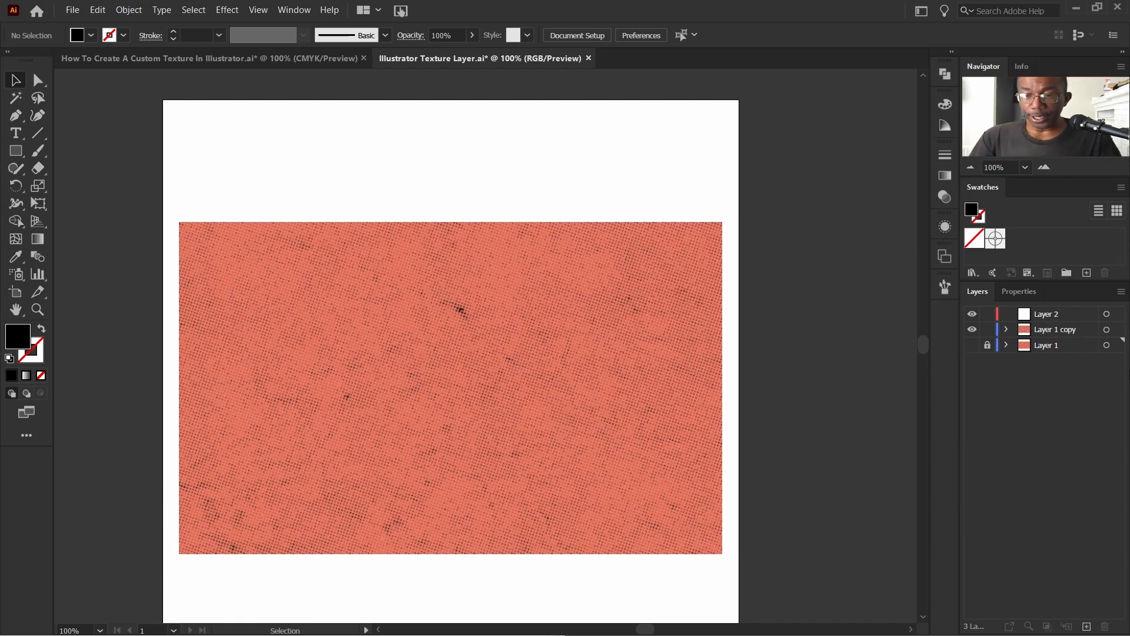
# Step: Trace the texture image on Layer 1 copy using Image Trace with the default black-and-white settings and Preview enabled
pyautogui.click(1066, 330)
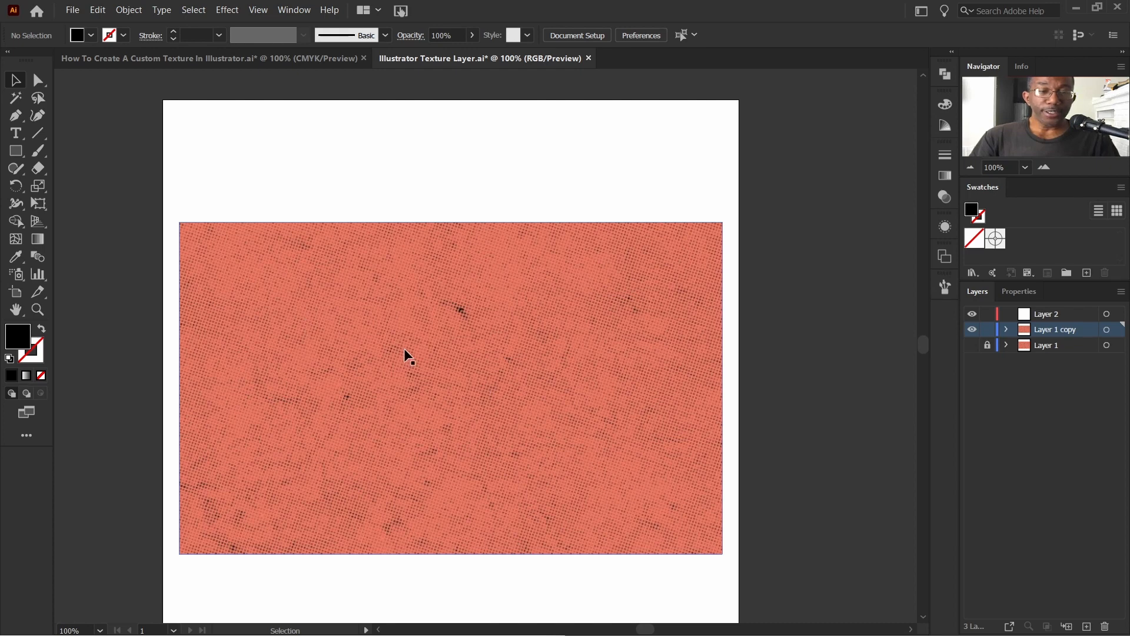
pyautogui.click(441, 364)
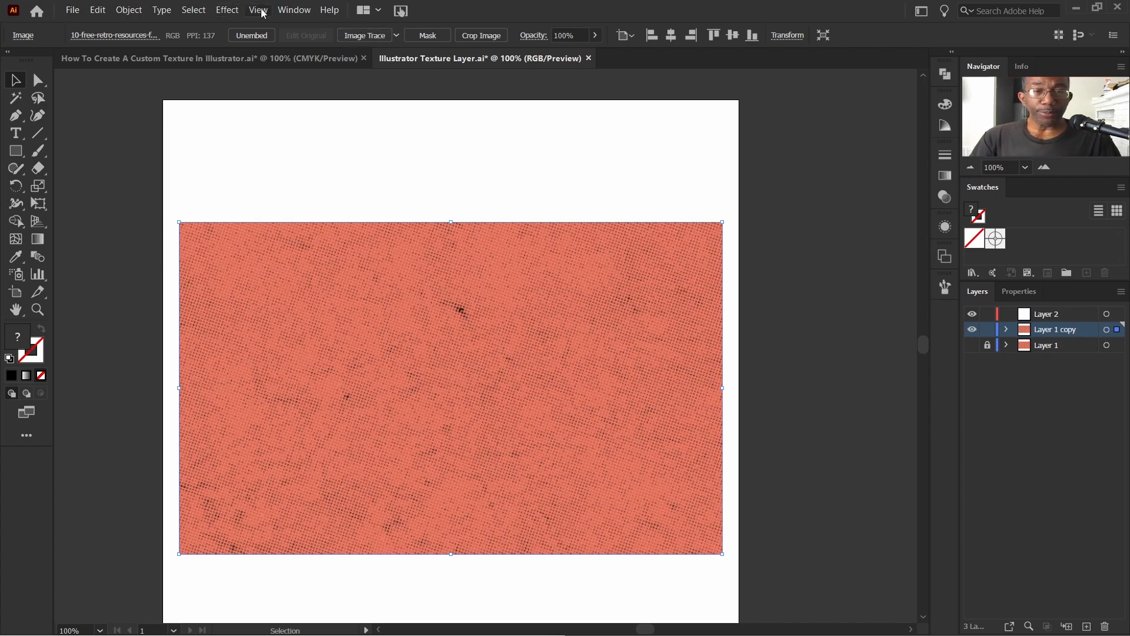
pyautogui.click(295, 10)
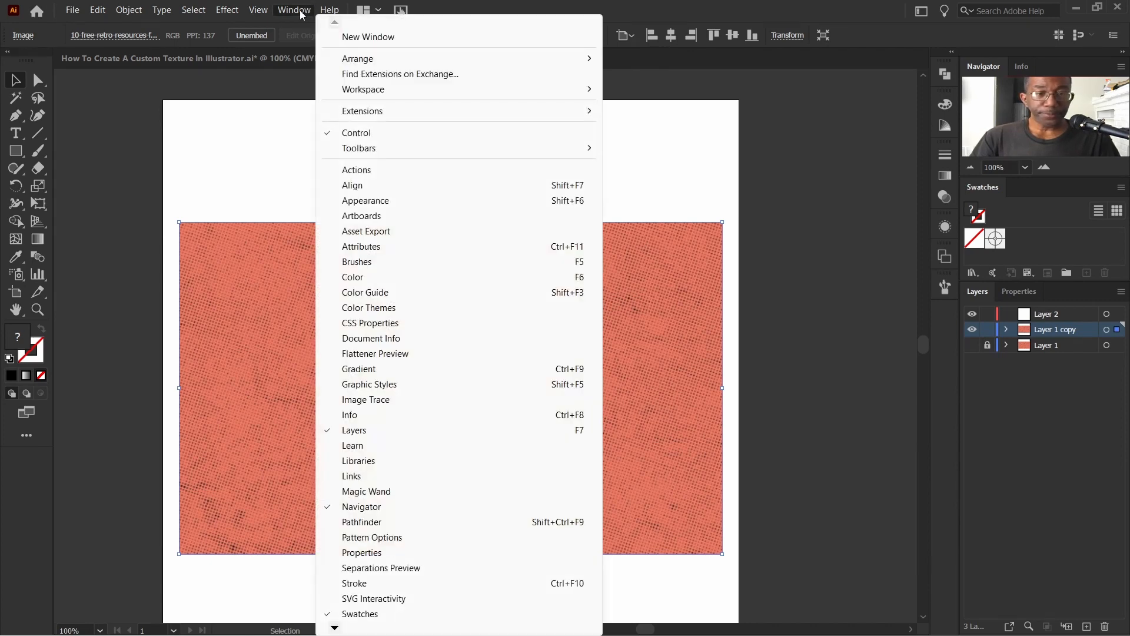
pyautogui.click(422, 401)
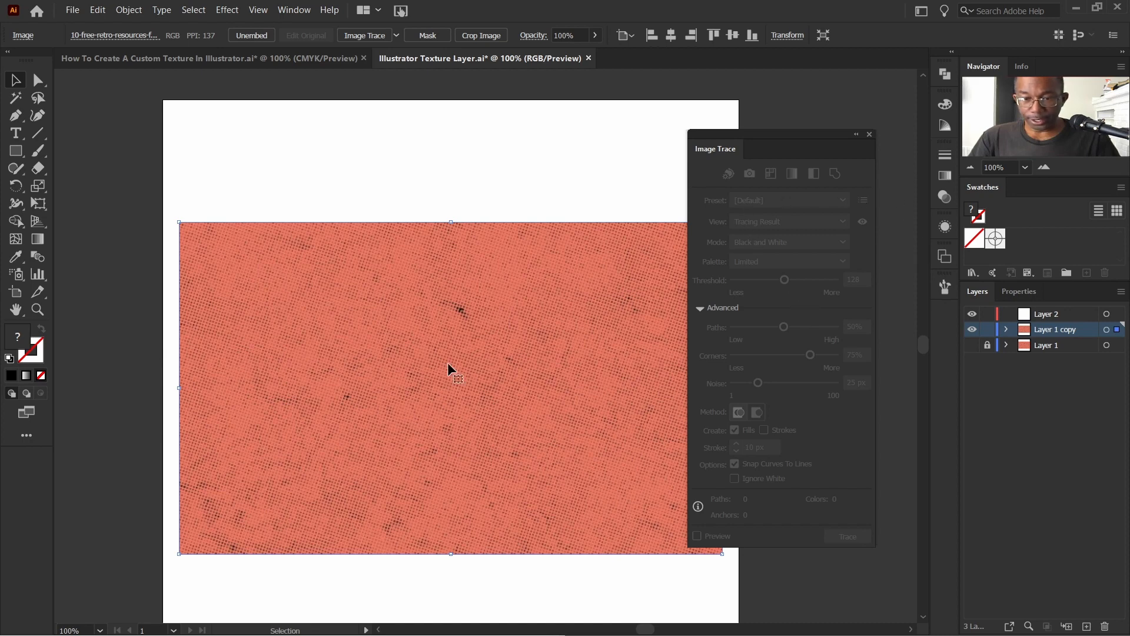
pyautogui.click(514, 341)
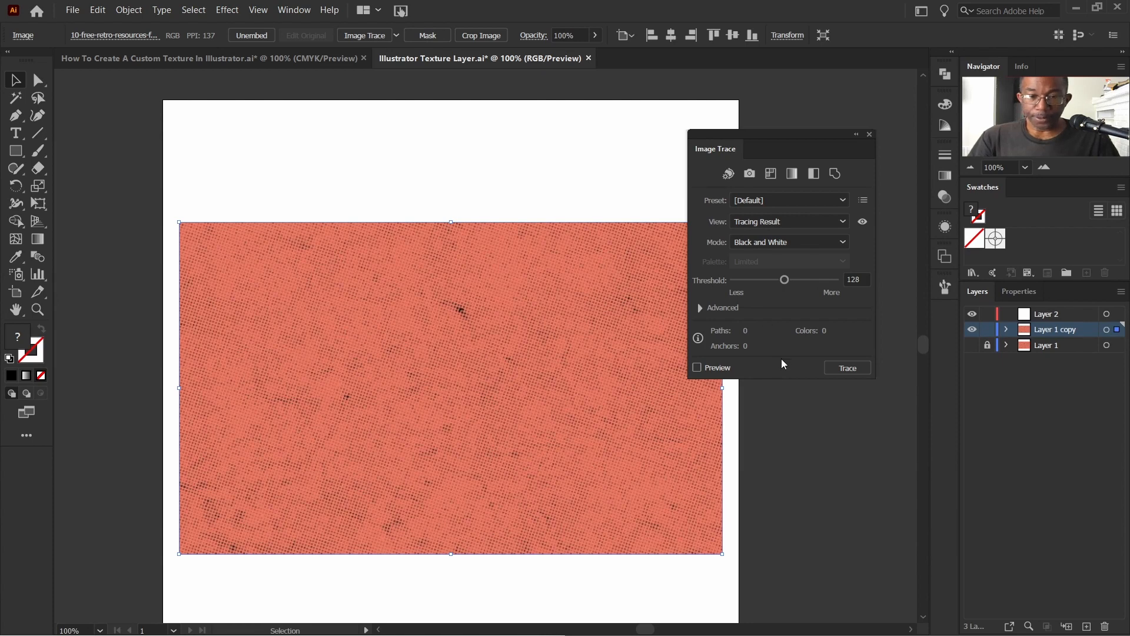
pyautogui.click(698, 368)
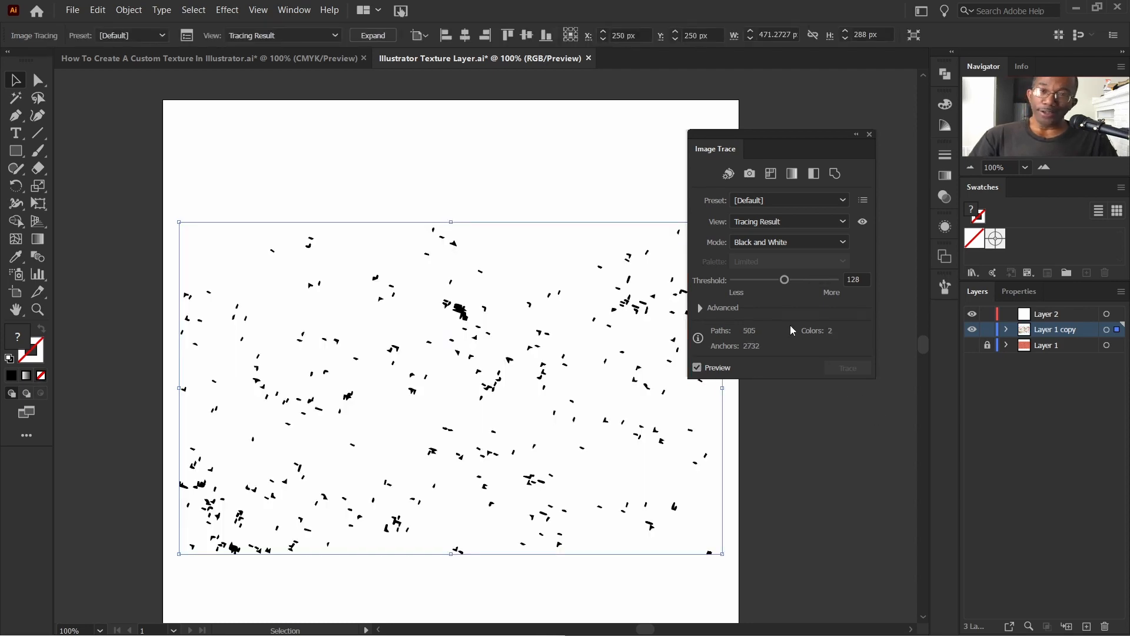
# Step: Set the advanced tracing options to 39% Corners and 6 px Noise
pyautogui.click(701, 308)
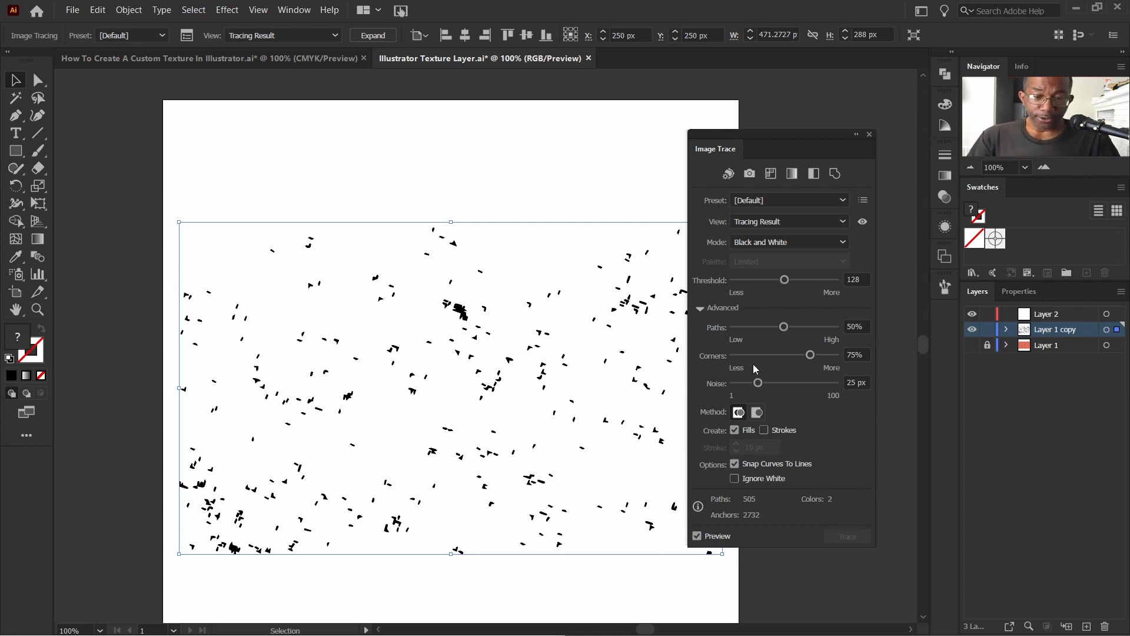
pyautogui.moveTo(807, 356); pyautogui.dragTo(771, 358)
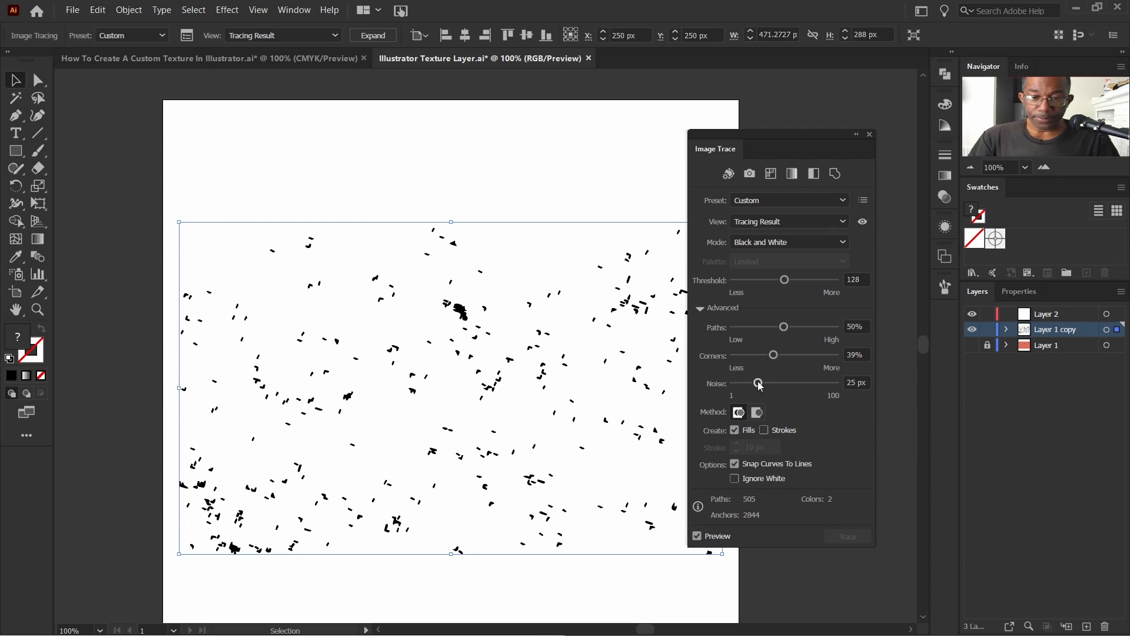
pyautogui.moveTo(761, 383); pyautogui.dragTo(753, 385)
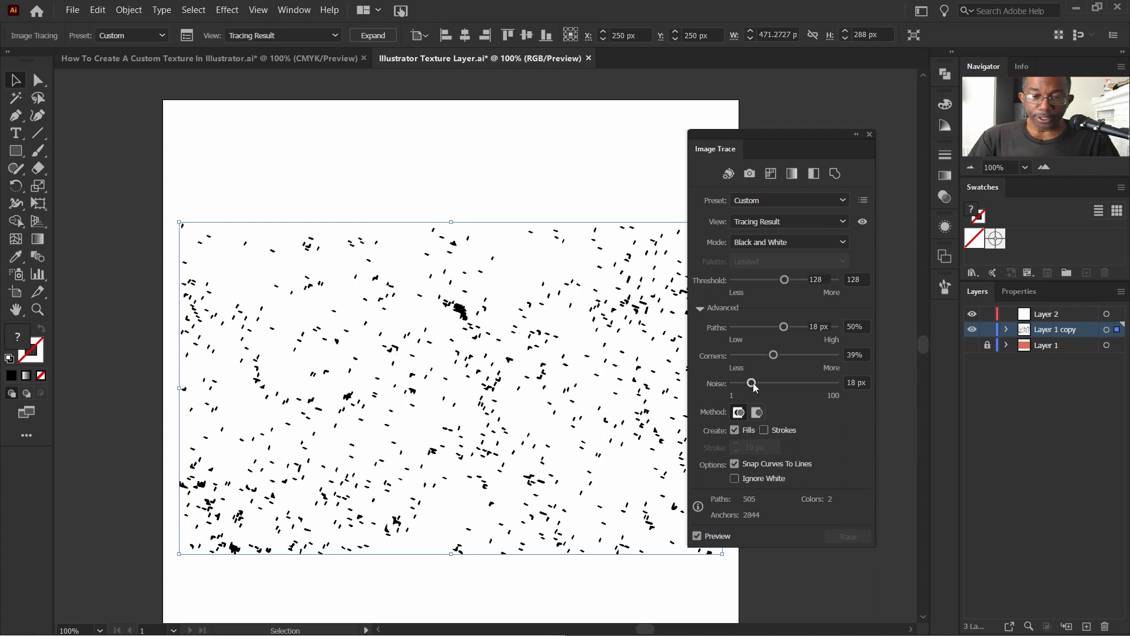
pyautogui.moveTo(754, 385); pyautogui.dragTo(746, 386)
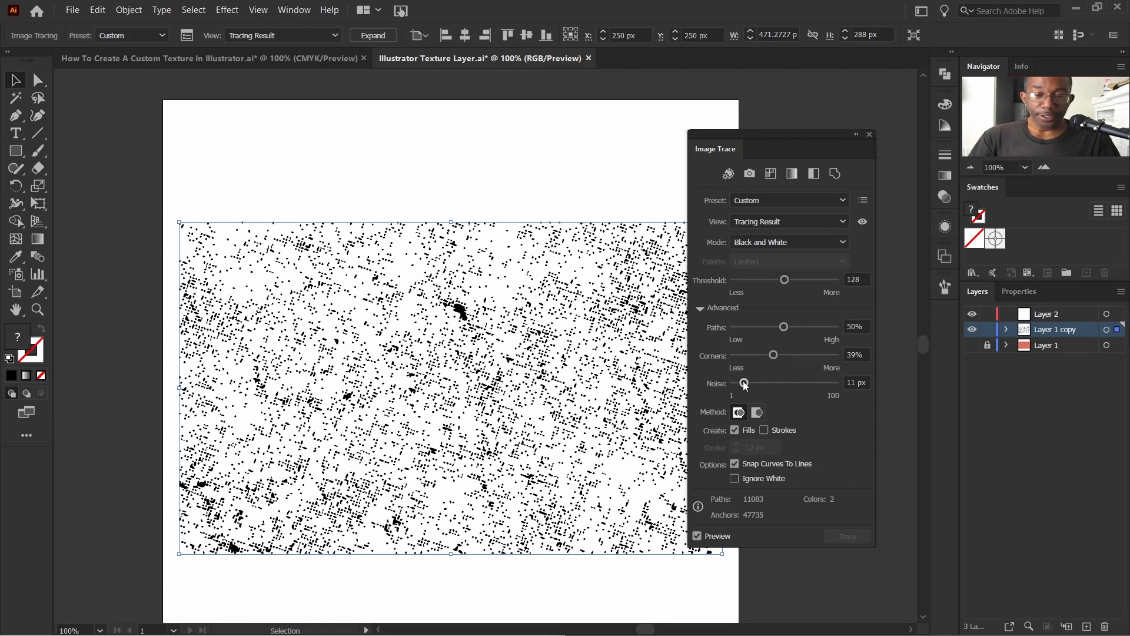
pyautogui.moveTo(743, 383); pyautogui.dragTo(739, 384)
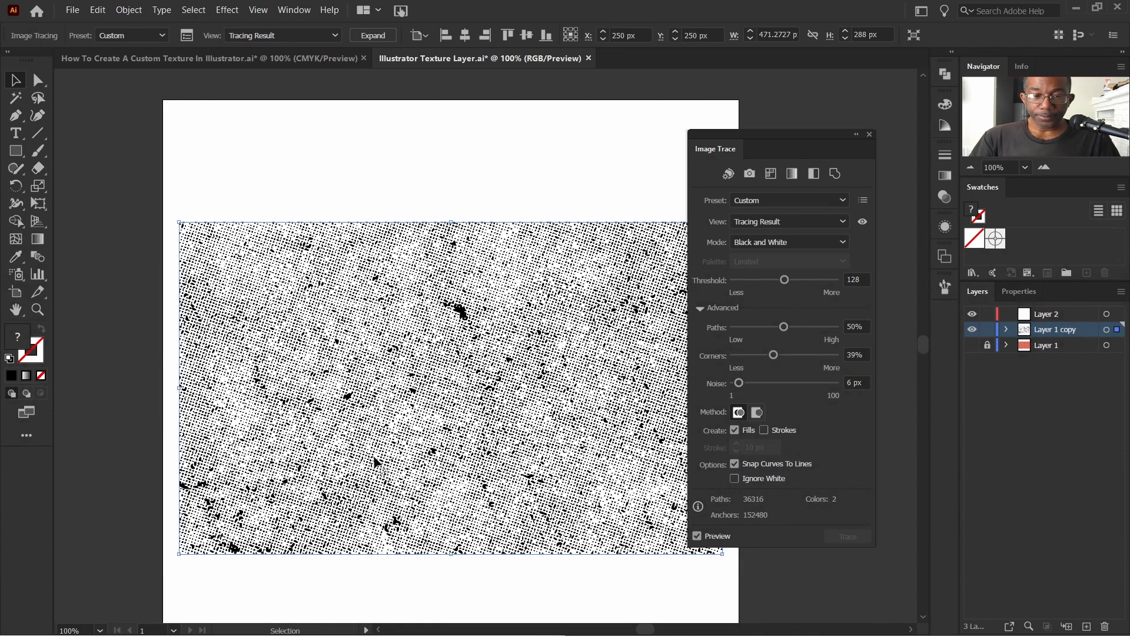
# Step: Try 8 px for the tracing's Noise, and set it to 10 px
pyautogui.doubleClick(847, 384)
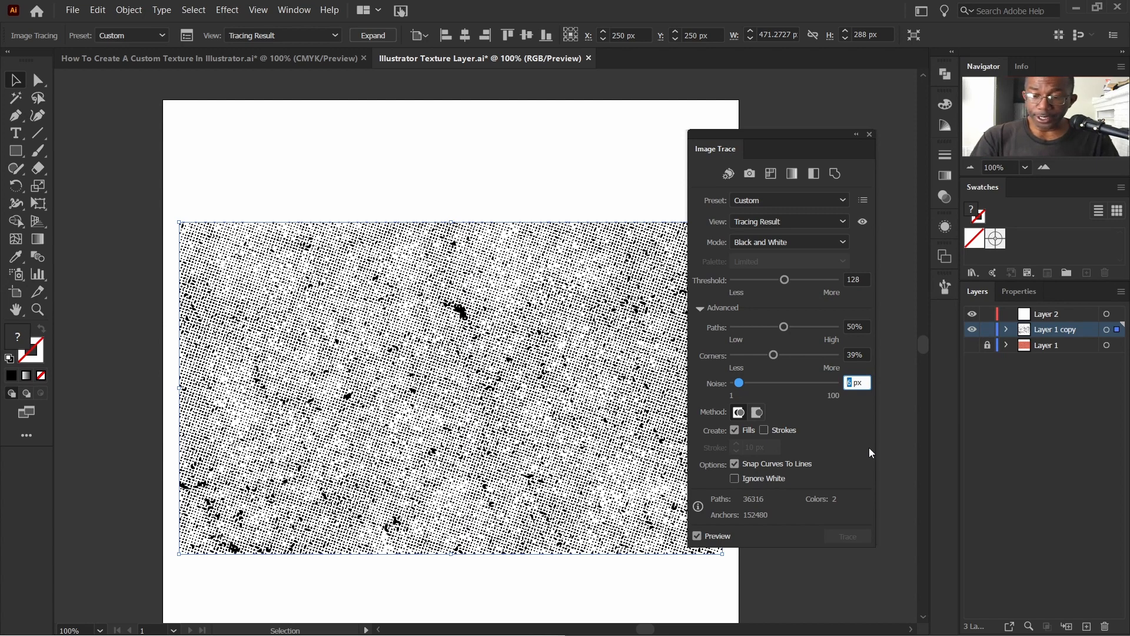
pyautogui.write('8')
pyautogui.press('Return')
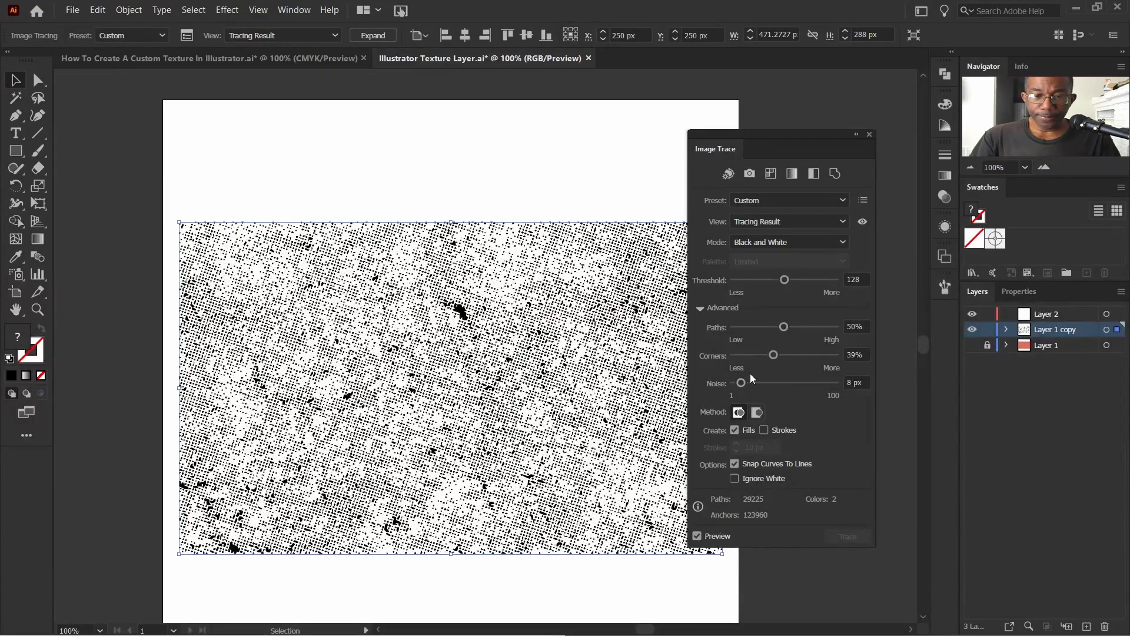
pyautogui.doubleClick(844, 387)
pyautogui.write('10')
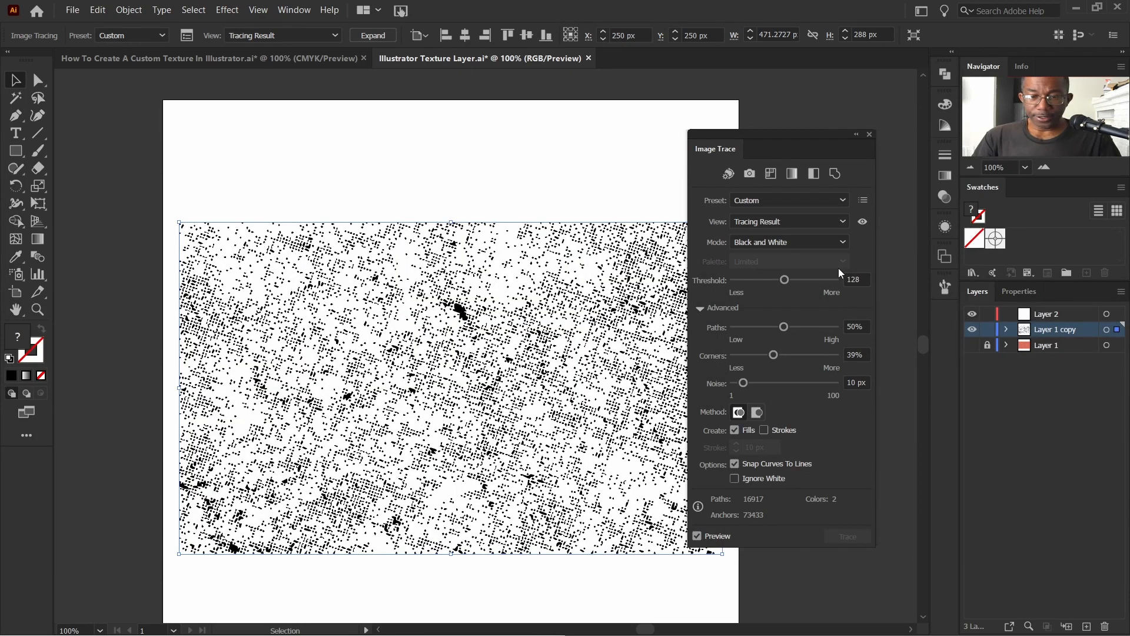
# Step: Expand the traced texture into editable vector paths, close Image Trace and deselect the artwork
pyautogui.click(372, 35)
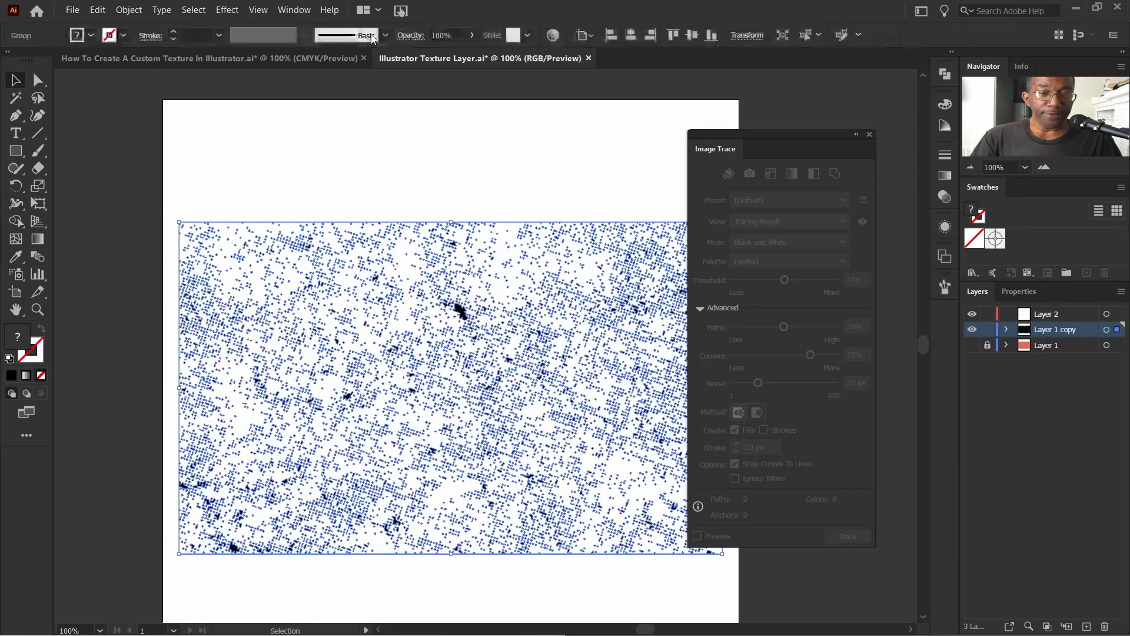
pyautogui.click(871, 134)
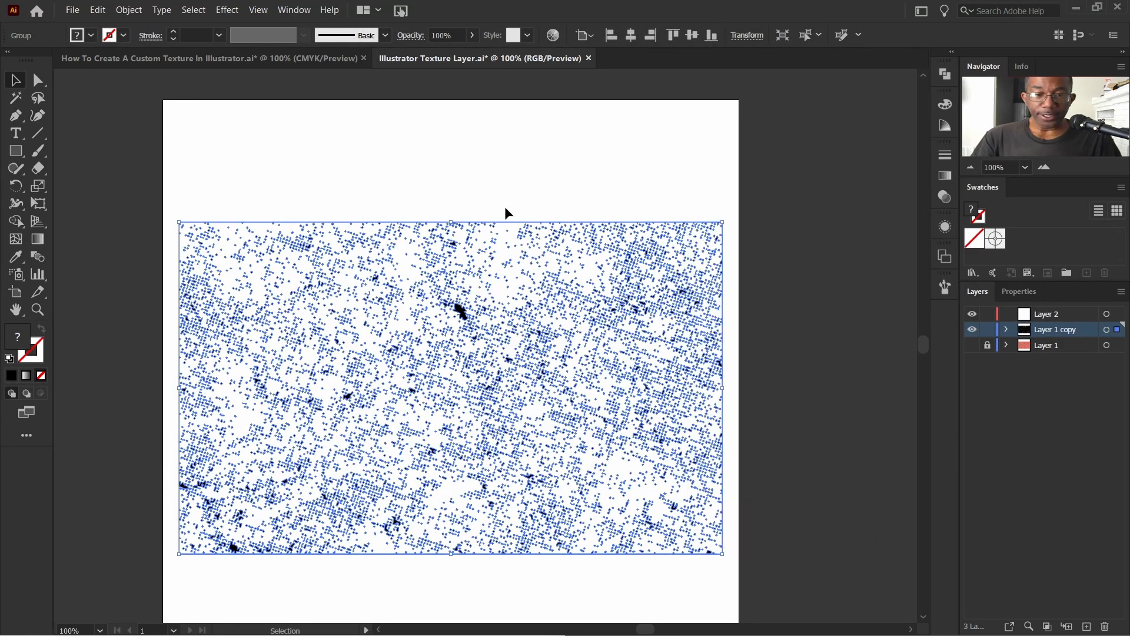
pyautogui.scroll(-1, 579, 380)
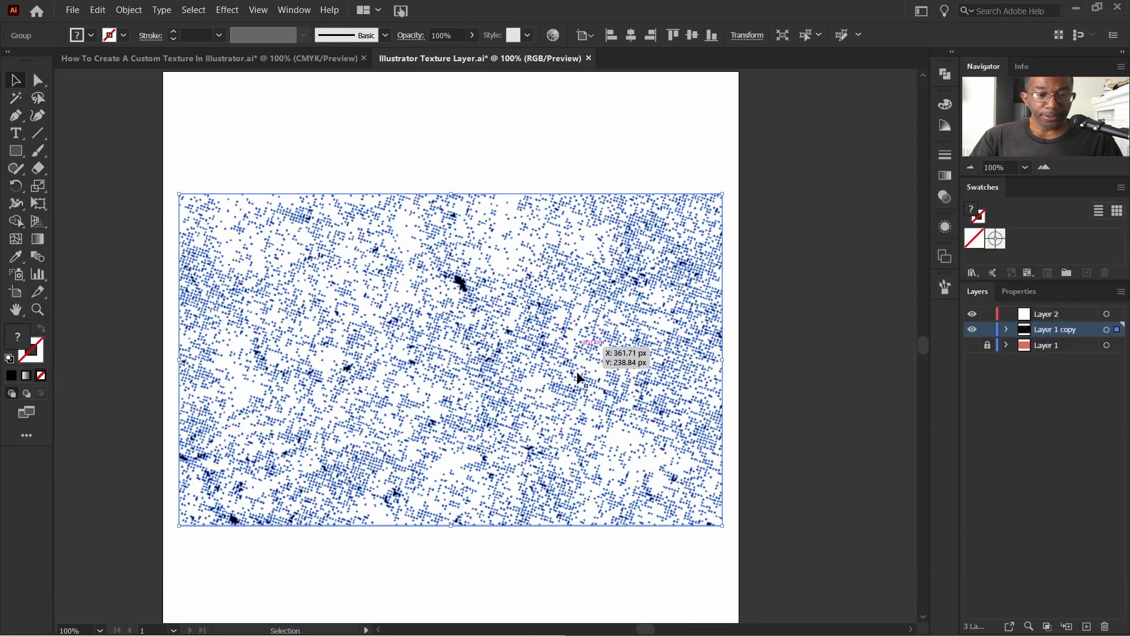
pyautogui.hscroll(-1, 412, 312)
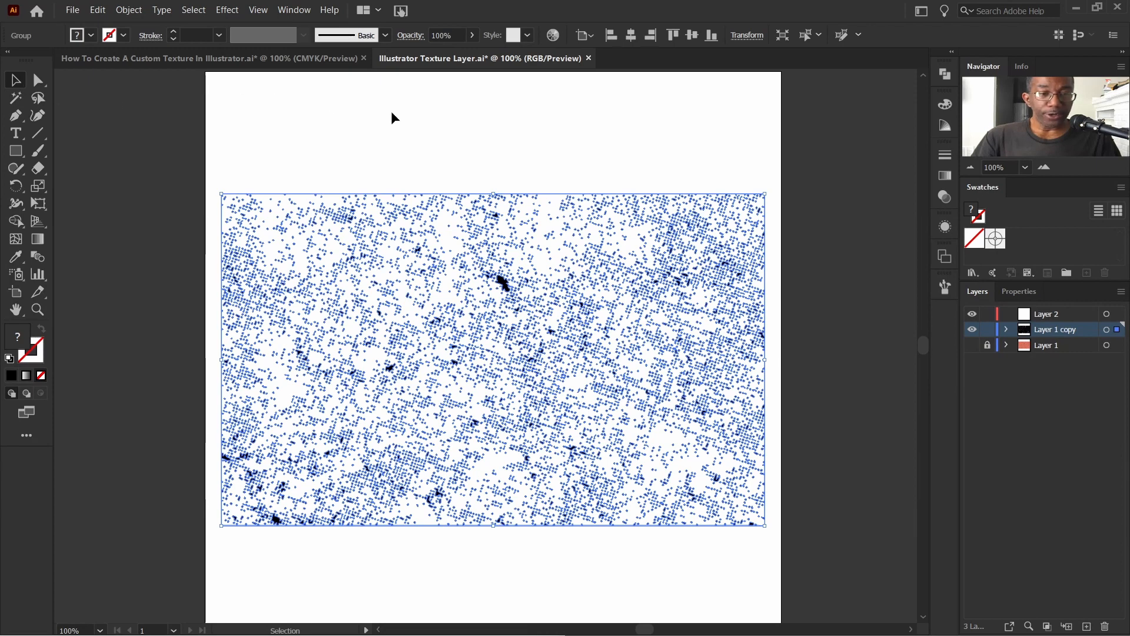
pyautogui.click(810, 380)
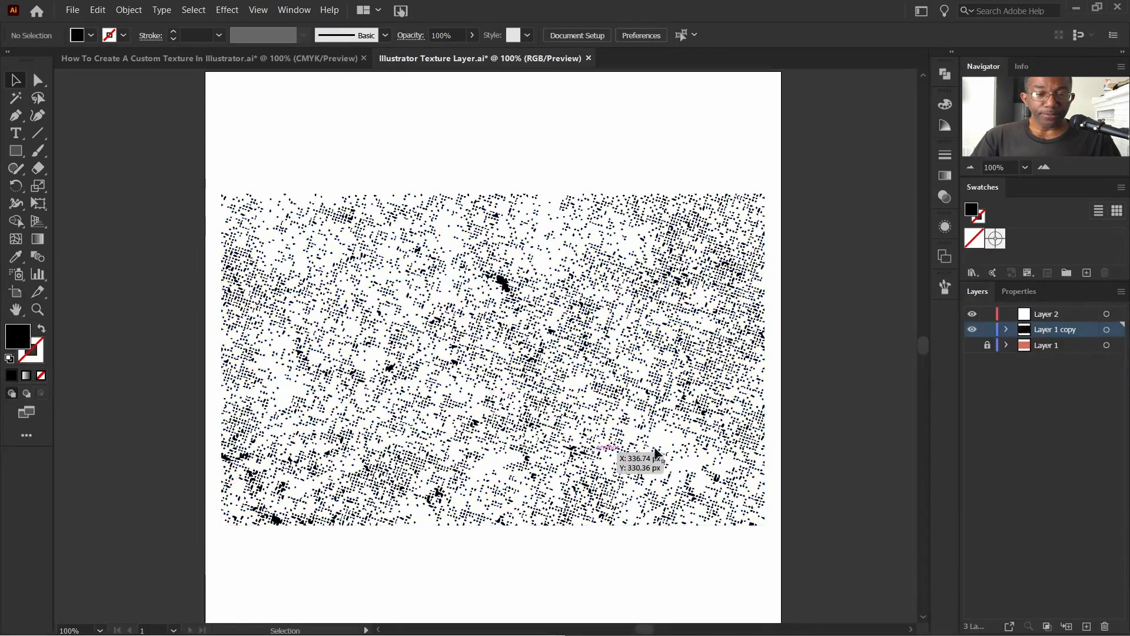
# Step: Move the expanded texture group horizontally to the left so it lies partly off the artboard
pyautogui.hscroll(-5, 636, 454)
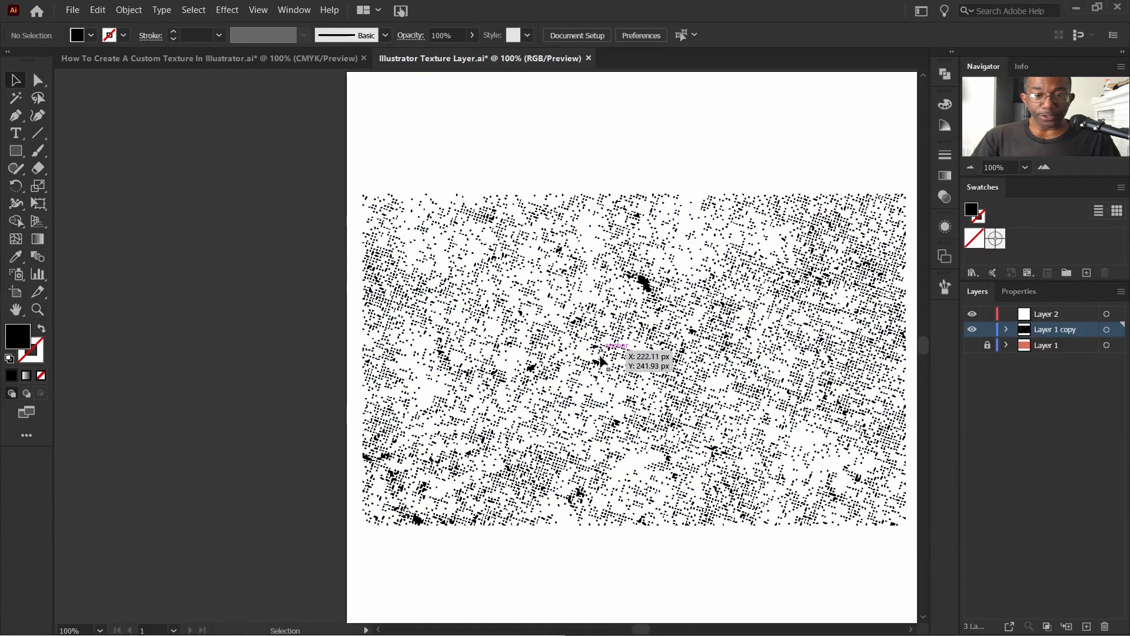
pyautogui.moveTo(606, 362); pyautogui.dragTo(170, 365)
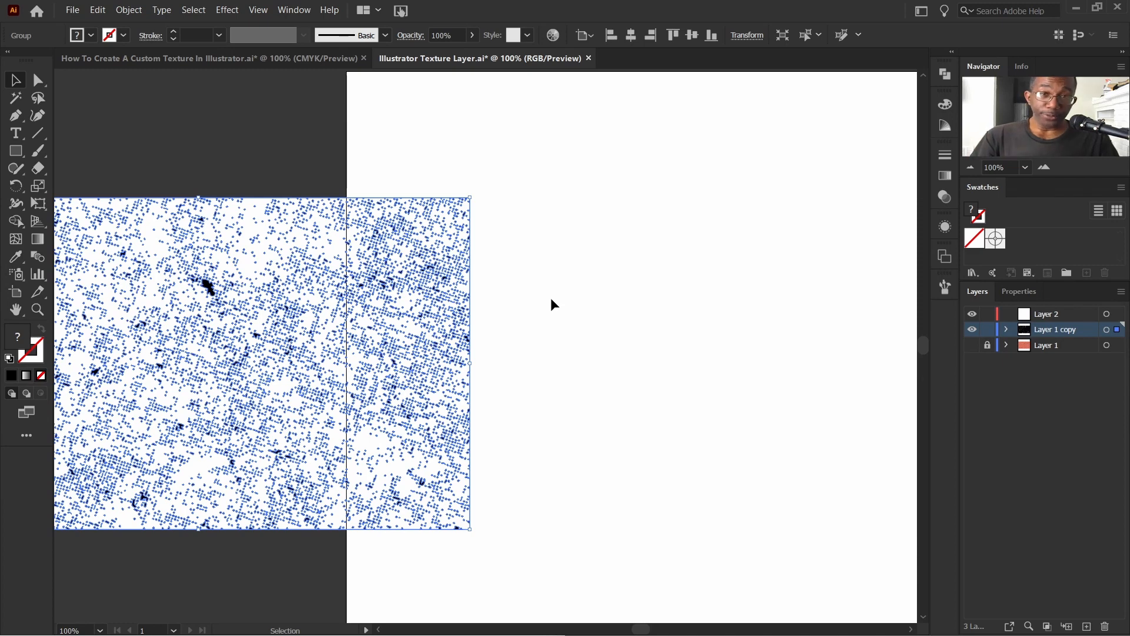
# Step: Move the expanded texture group further left so it lies completely off the artboard
pyautogui.press('a')
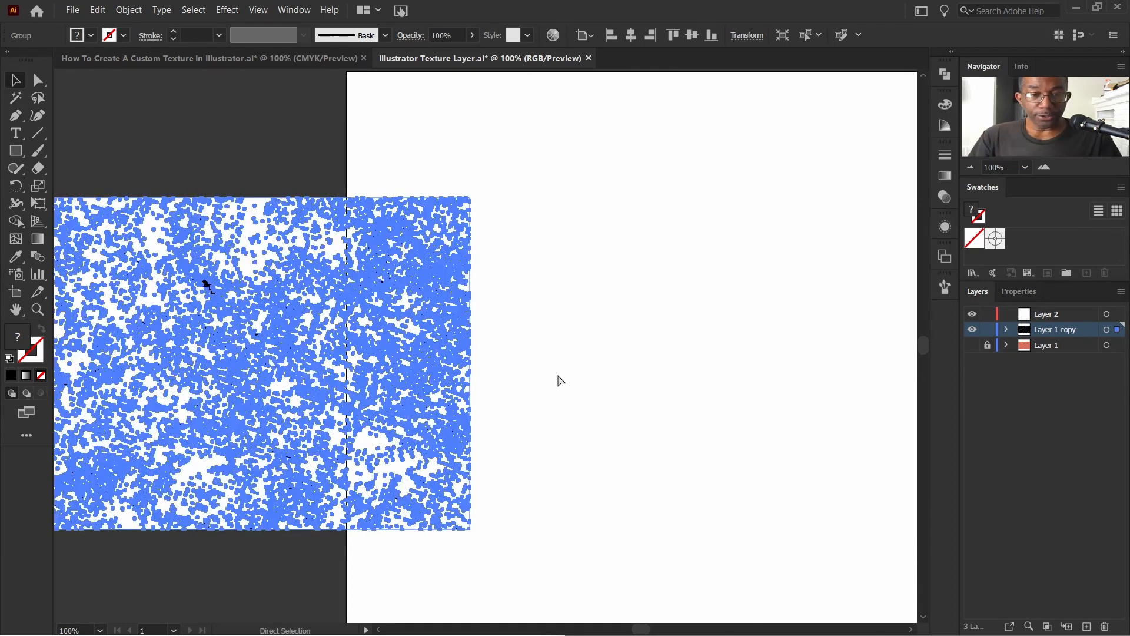
pyautogui.hscroll(-2, 600, 361)
pyautogui.hscroll(-5, 652, 369)
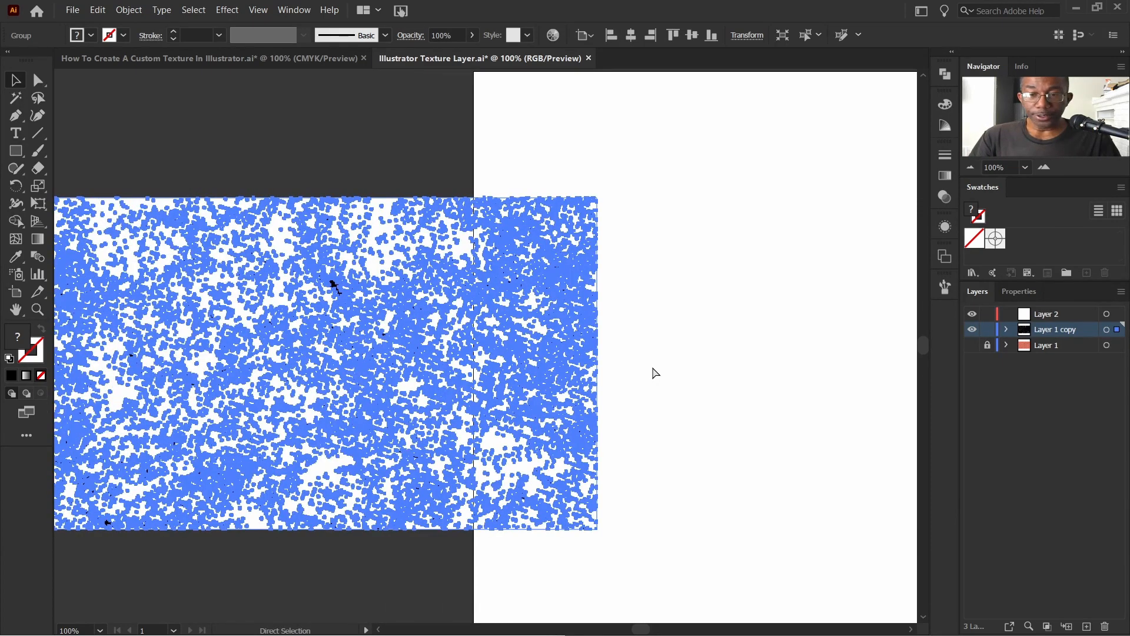
pyautogui.press('v')
pyautogui.press('a')
pyautogui.hscroll(-5, 653, 368)
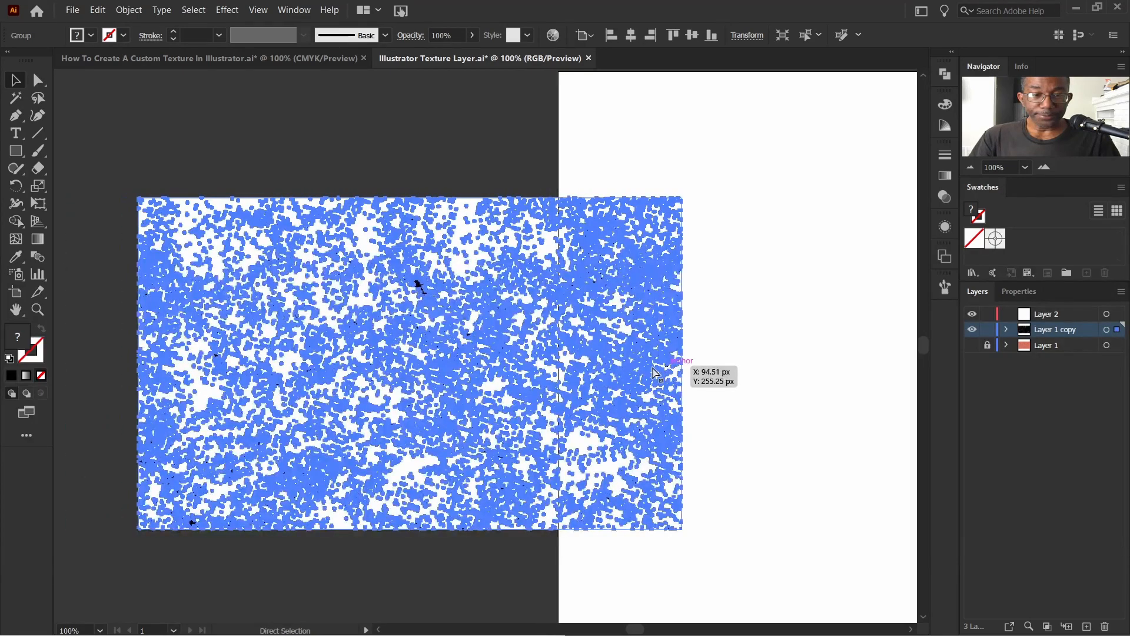
pyautogui.hscroll(-1, 653, 370)
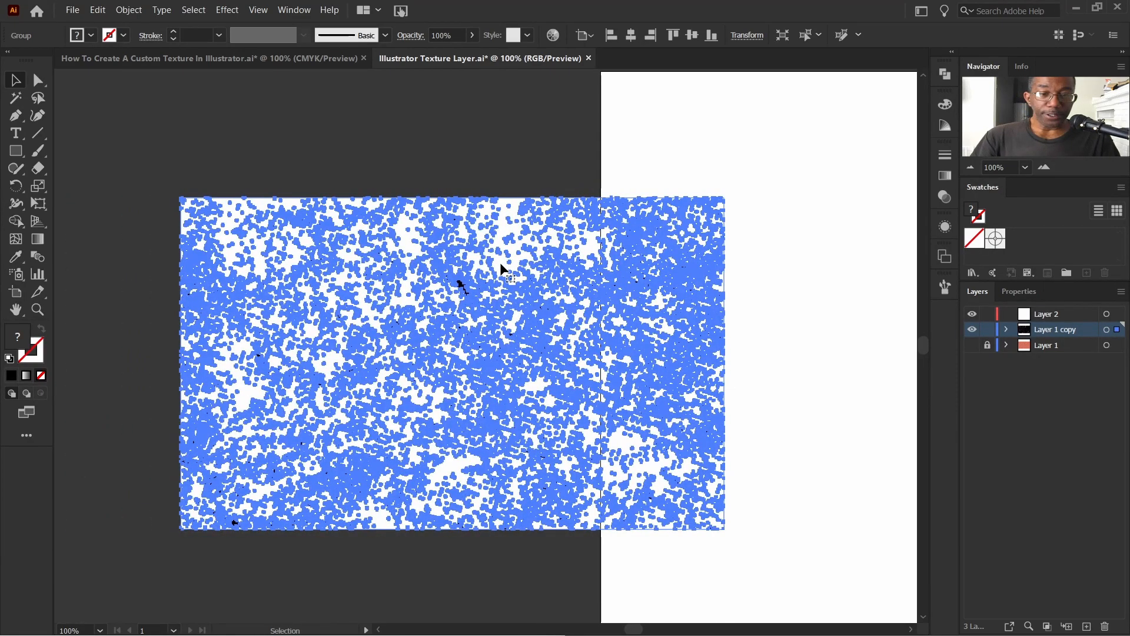
pyautogui.press('v')
pyautogui.moveTo(471, 259); pyautogui.dragTo(339, 252)
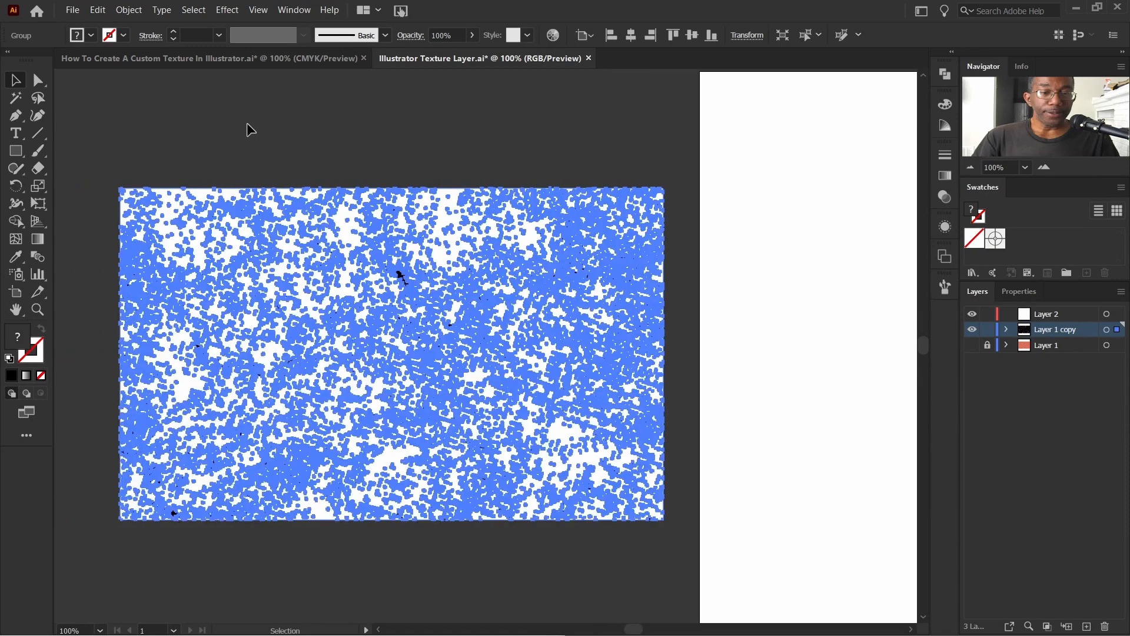
# Step: Select only the white background shape between the traced specks with Direct Selection and delete it
pyautogui.click(38, 83)
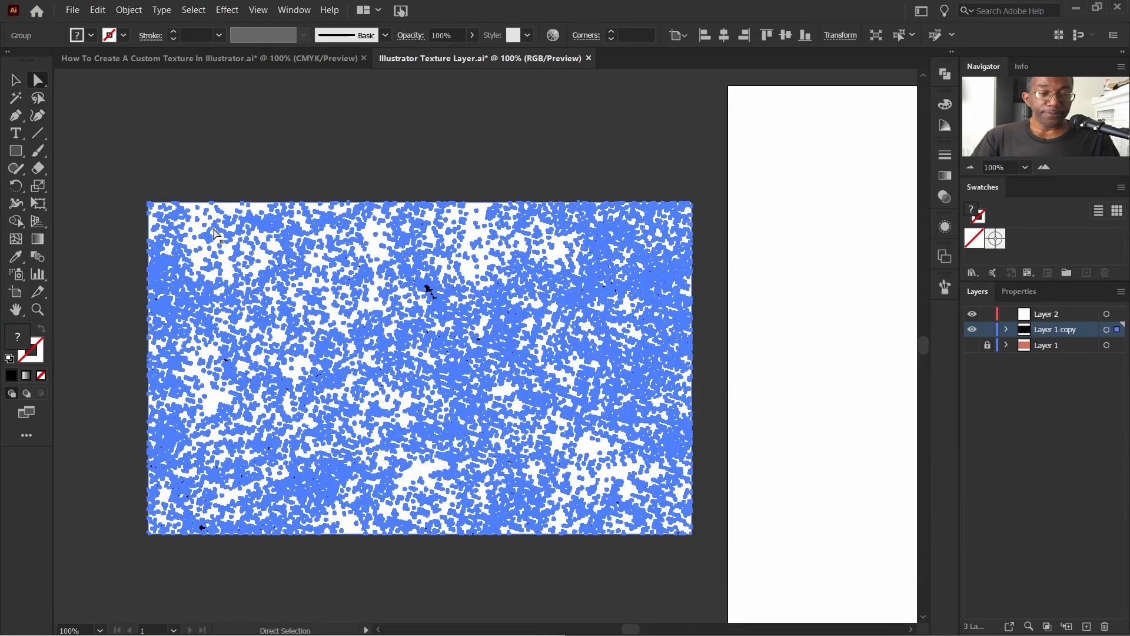
pyautogui.scroll(5, 214, 228)
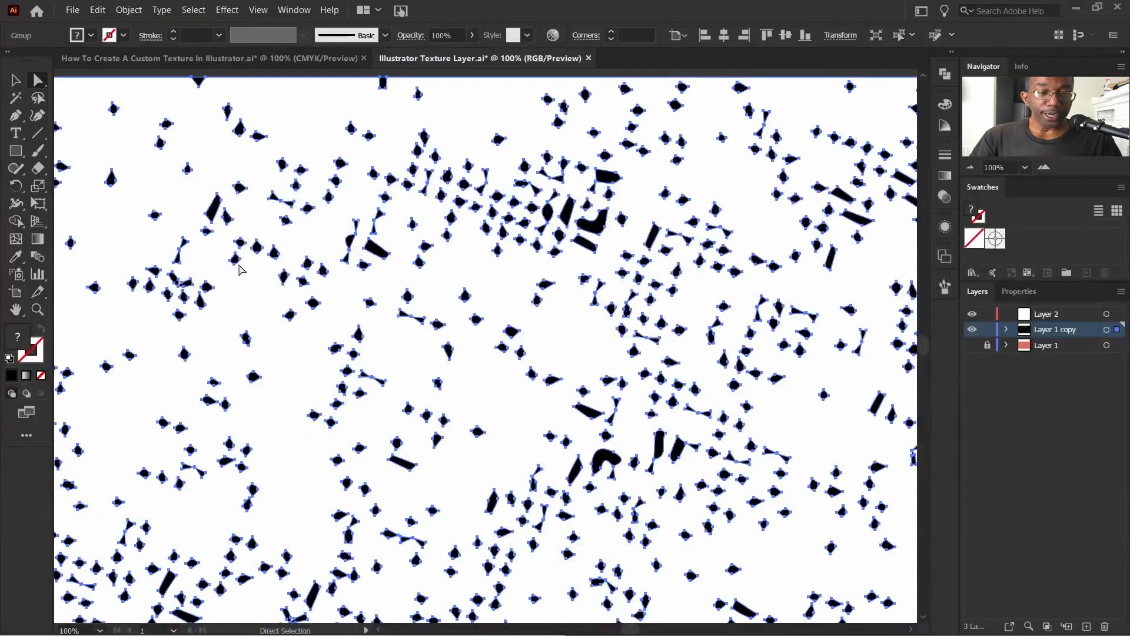
pyautogui.scroll(2, 285, 209)
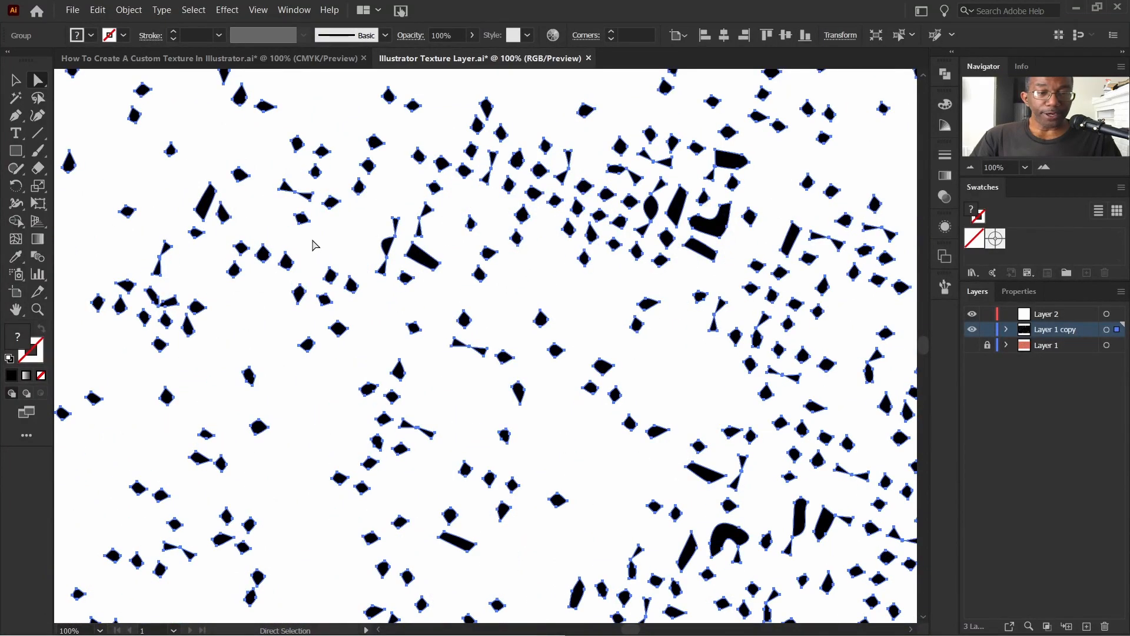
pyautogui.scroll(4, 324, 247)
pyautogui.scroll(2, 326, 248)
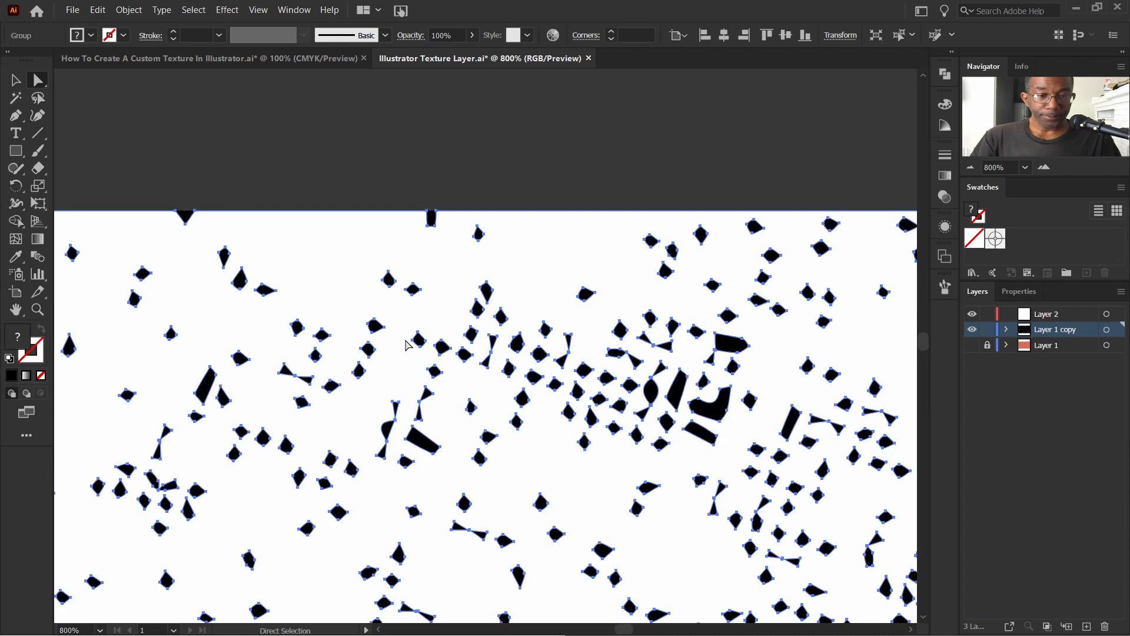
pyautogui.hotkey('ctrl', '8')
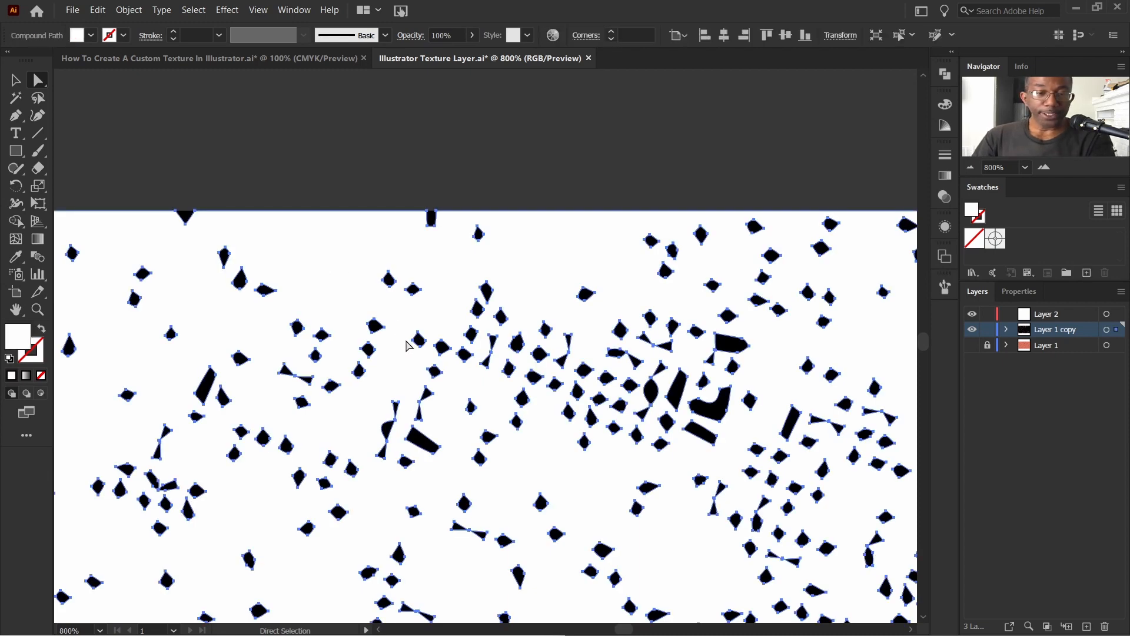
pyautogui.press('Delete')
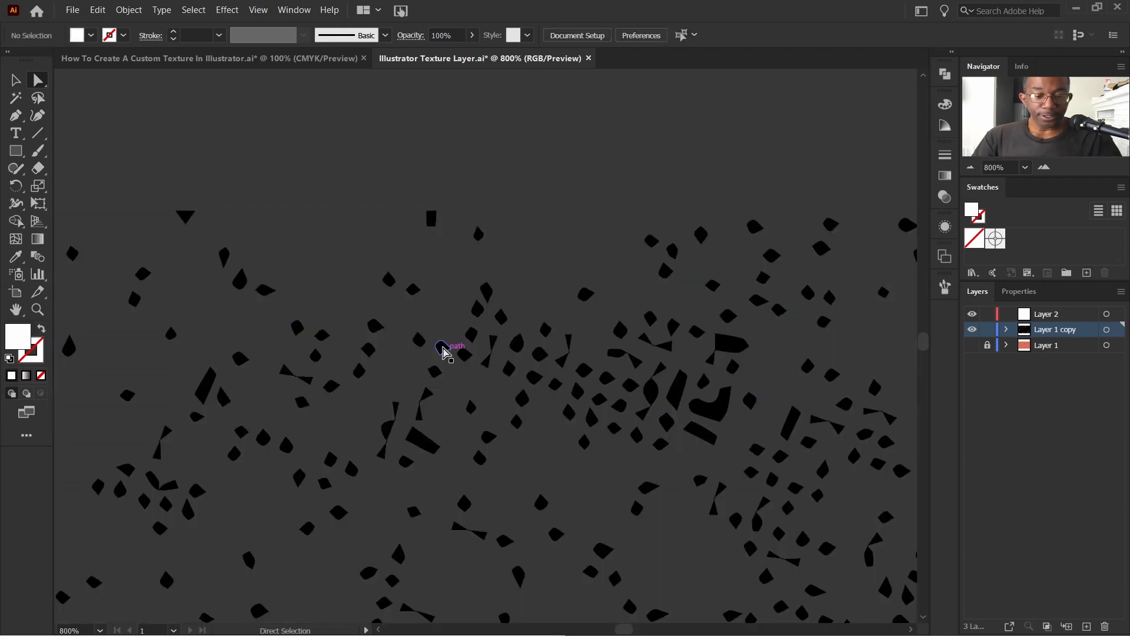
# Step: Select all the remaining black specks and move them back onto the artboard, fitting within its width
pyautogui.scroll(-5, 420, 339)
pyautogui.scroll(-3, 425, 333)
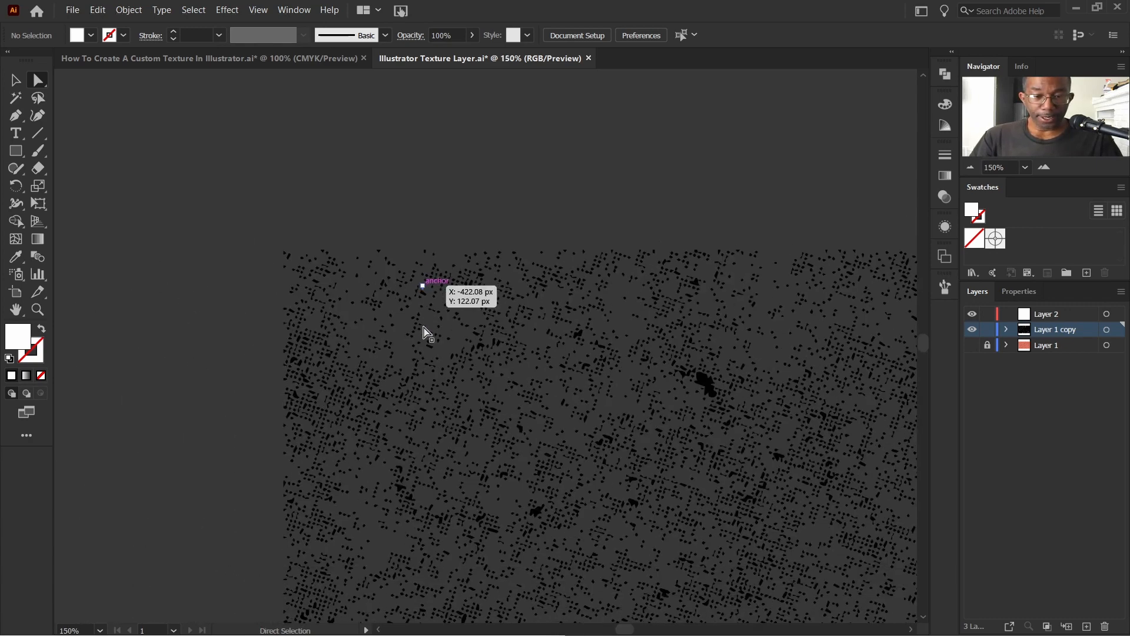
pyautogui.scroll(-3, 425, 330)
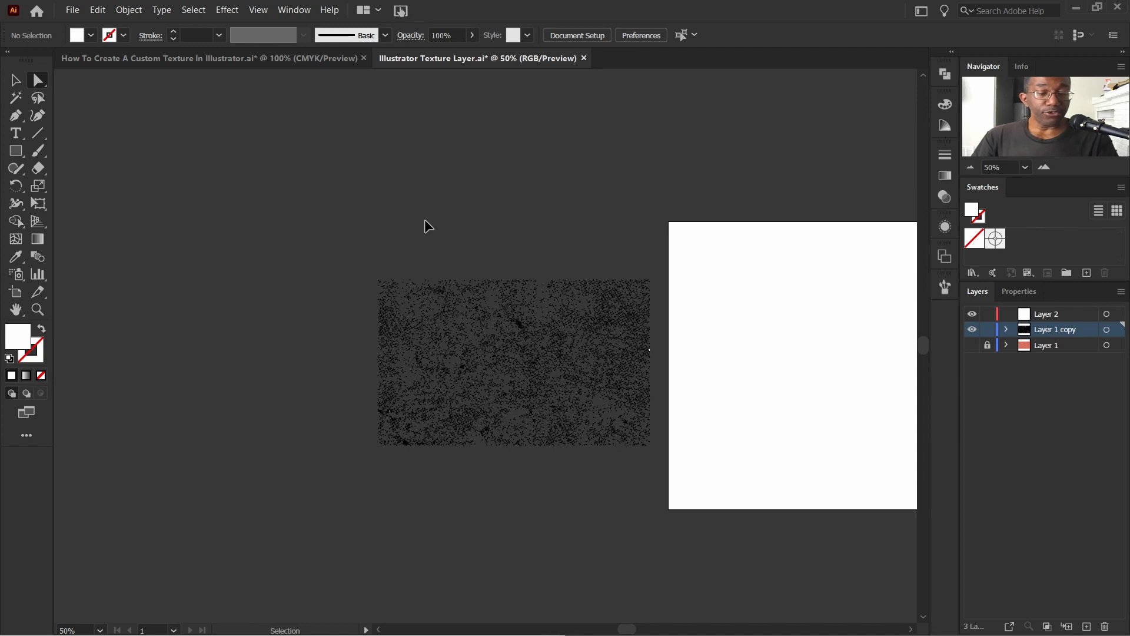
pyautogui.hotkey('ctrl', 'a')
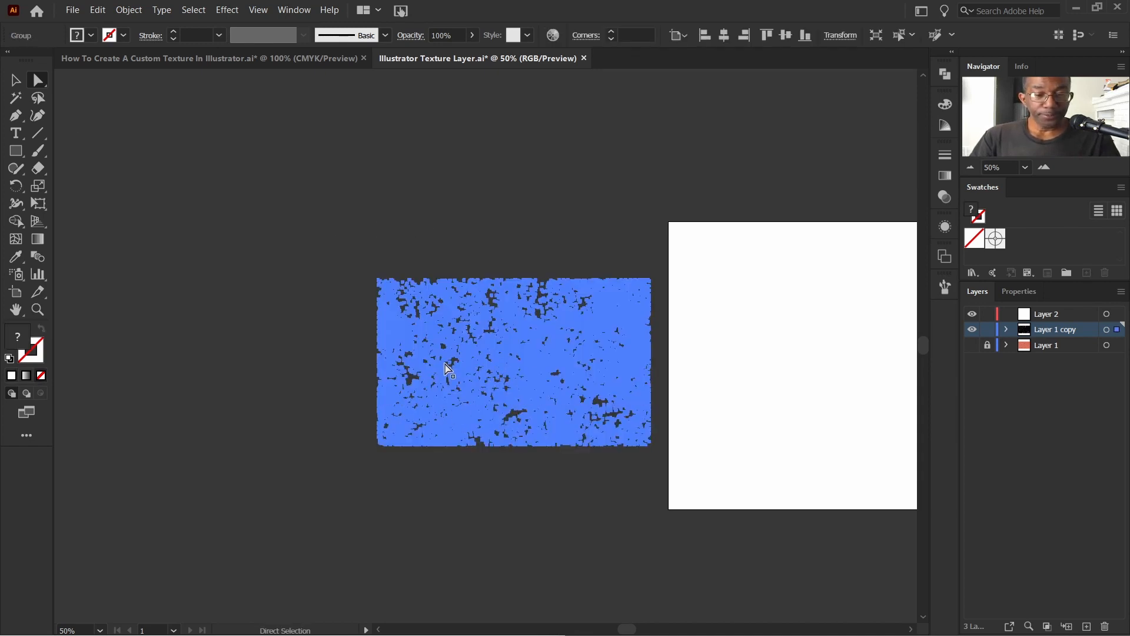
pyautogui.press('v')
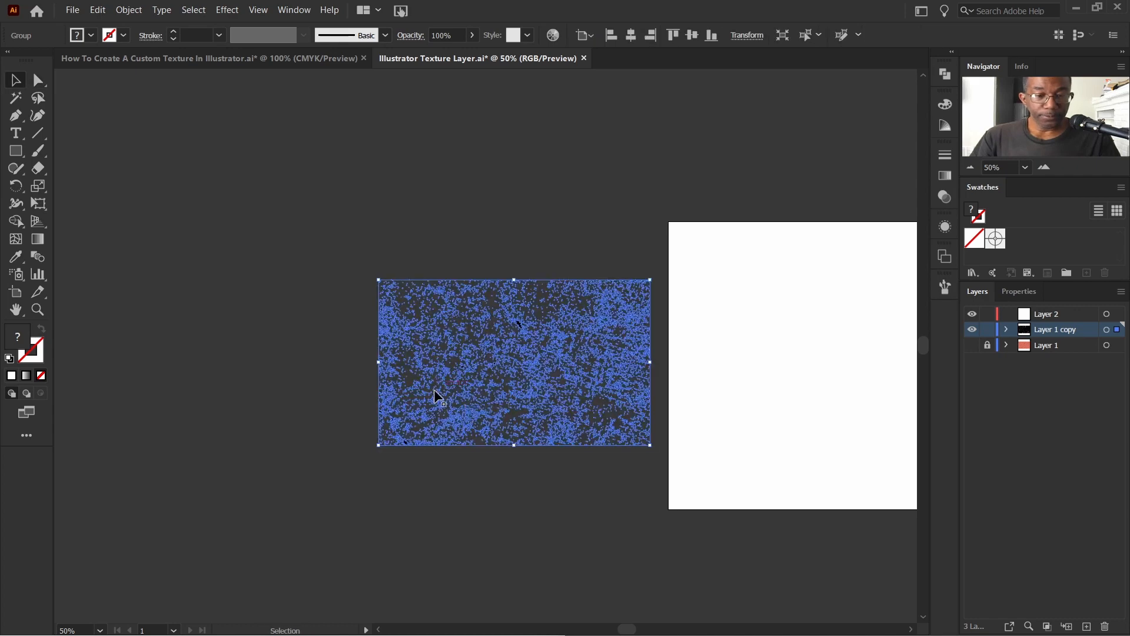
pyautogui.moveTo(522, 418); pyautogui.dragTo(723, 417)
pyautogui.hscroll(3, 607, 412)
pyautogui.hscroll(3, 607, 417)
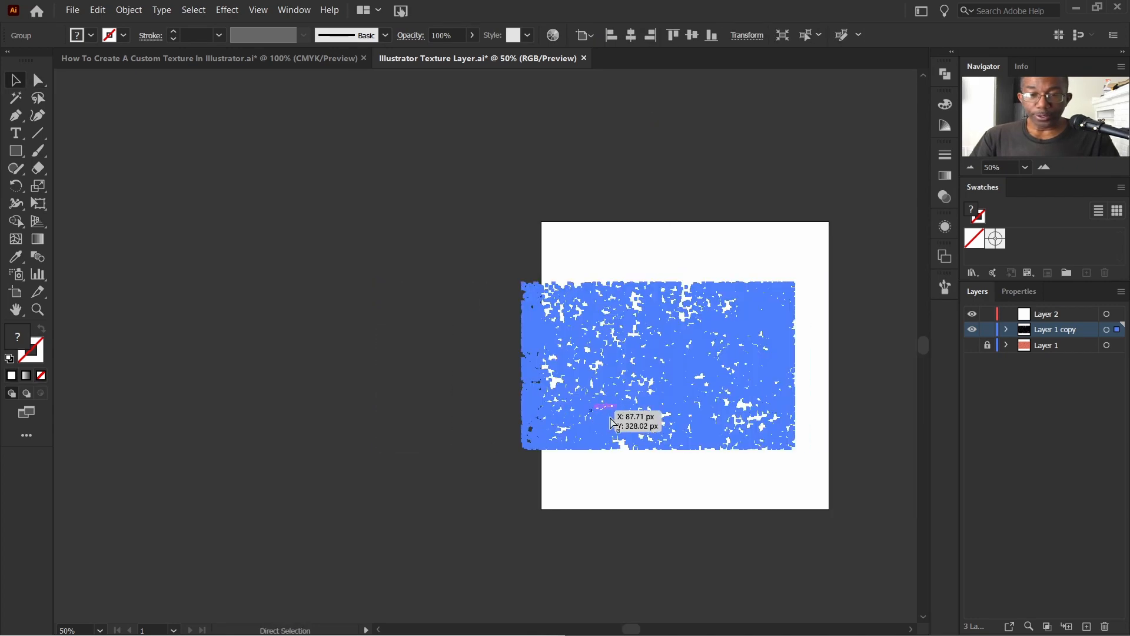
pyautogui.moveTo(647, 399); pyautogui.dragTo(673, 400)
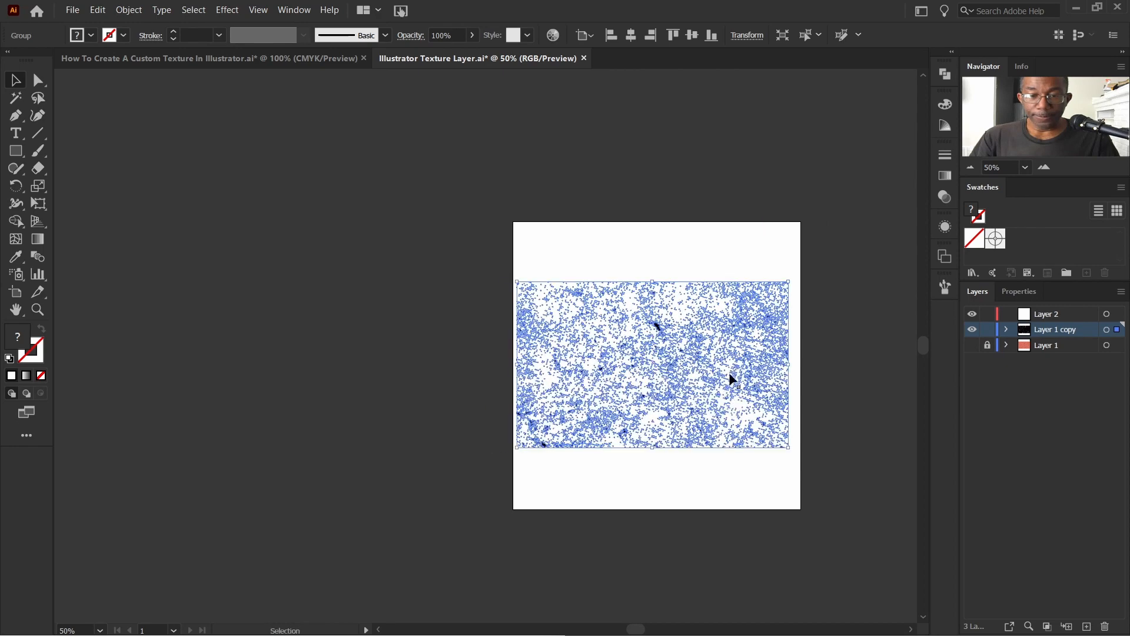
pyautogui.hscroll(1, 728, 370)
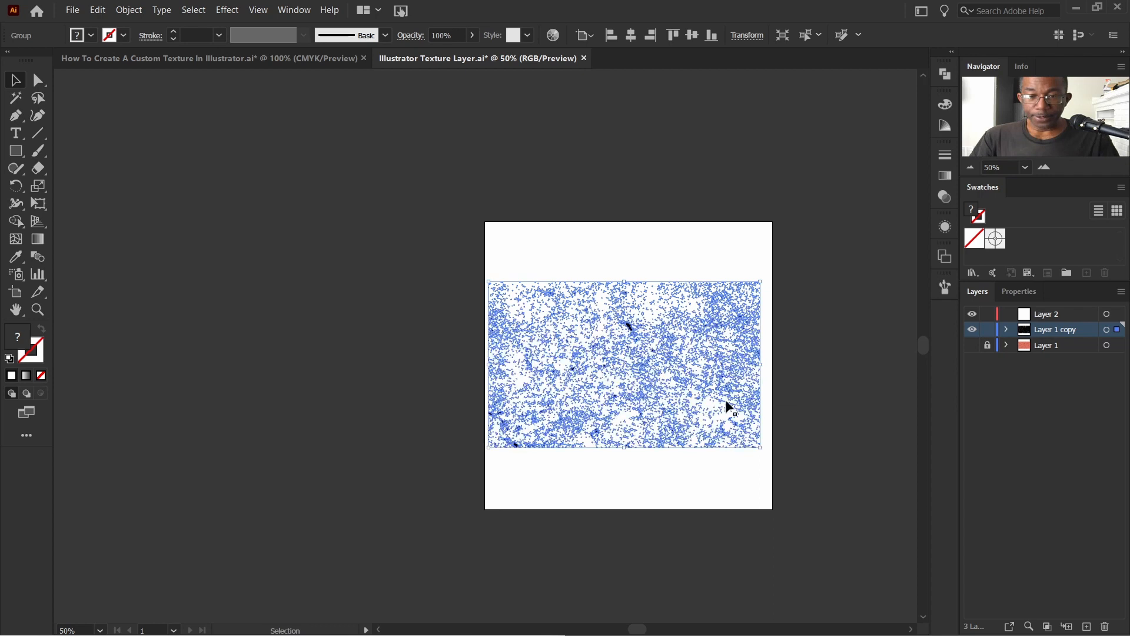
# Step: Examine the individual paths inside the group on Layer 1 copy, and collapse the layer again
pyautogui.click(1006, 330)
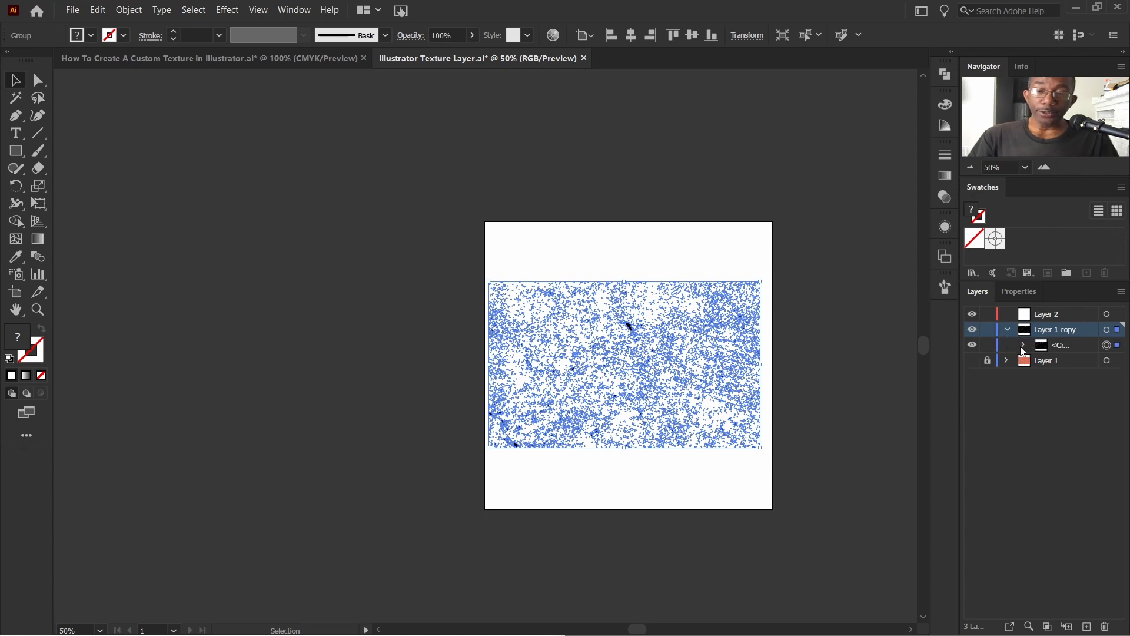
pyautogui.click(1024, 345)
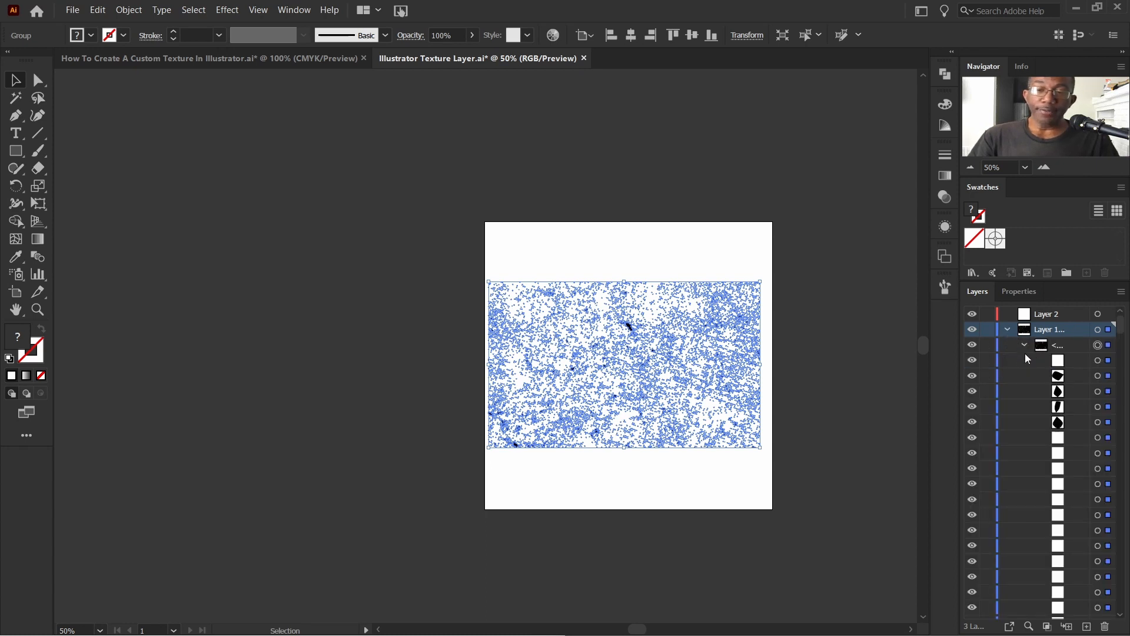
pyautogui.click(1008, 329)
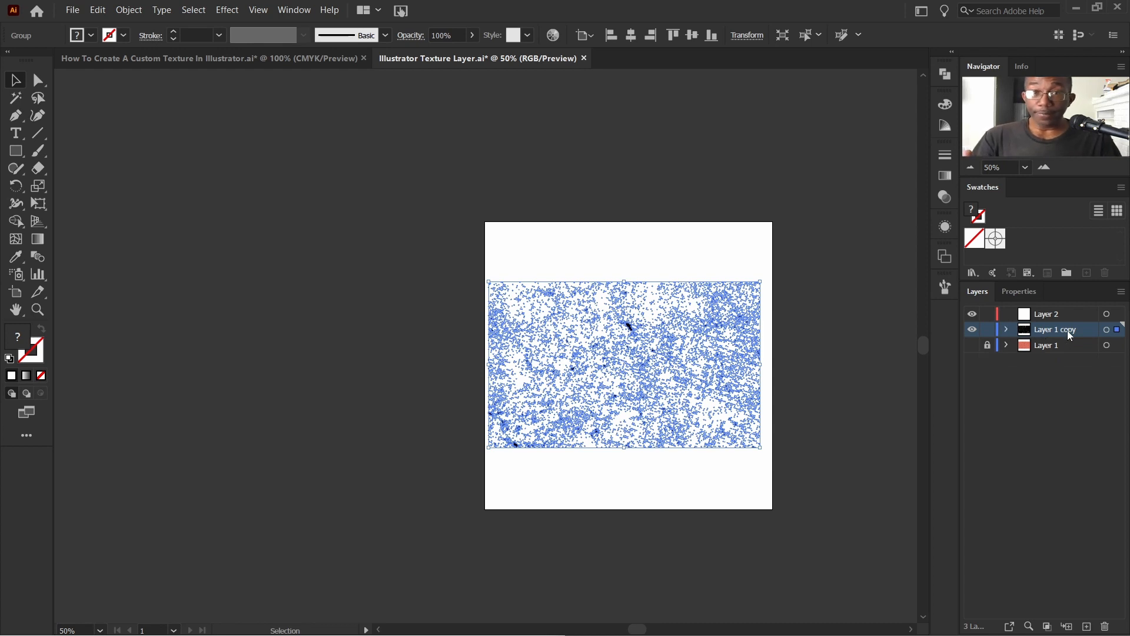
pyautogui.click(1007, 330)
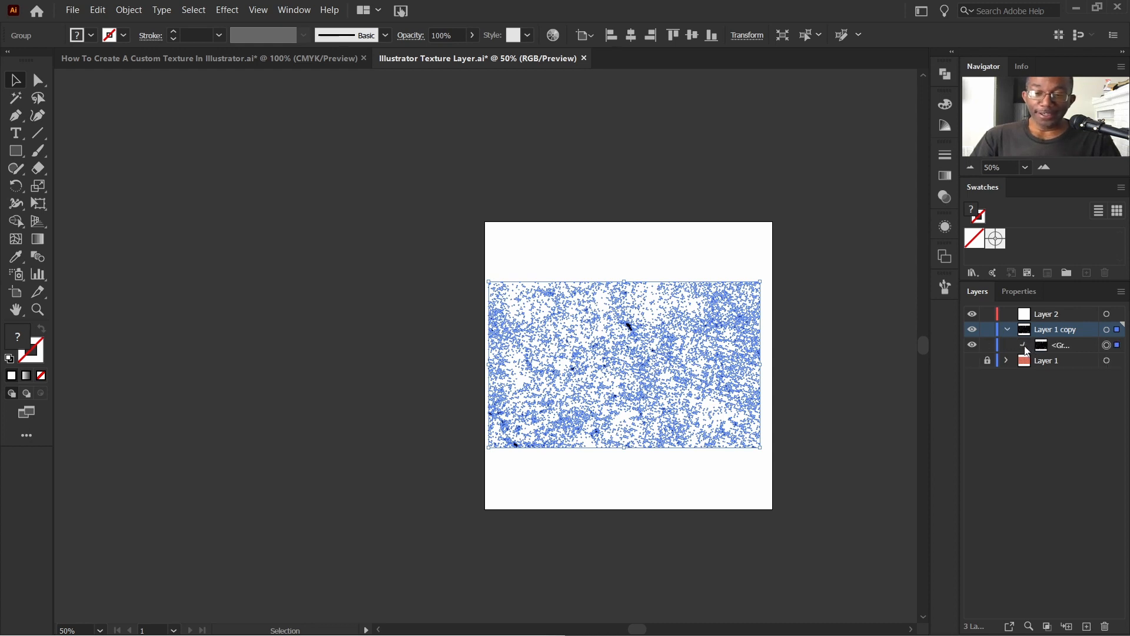
pyautogui.click(1024, 345)
pyautogui.scroll(-1, 1062, 417)
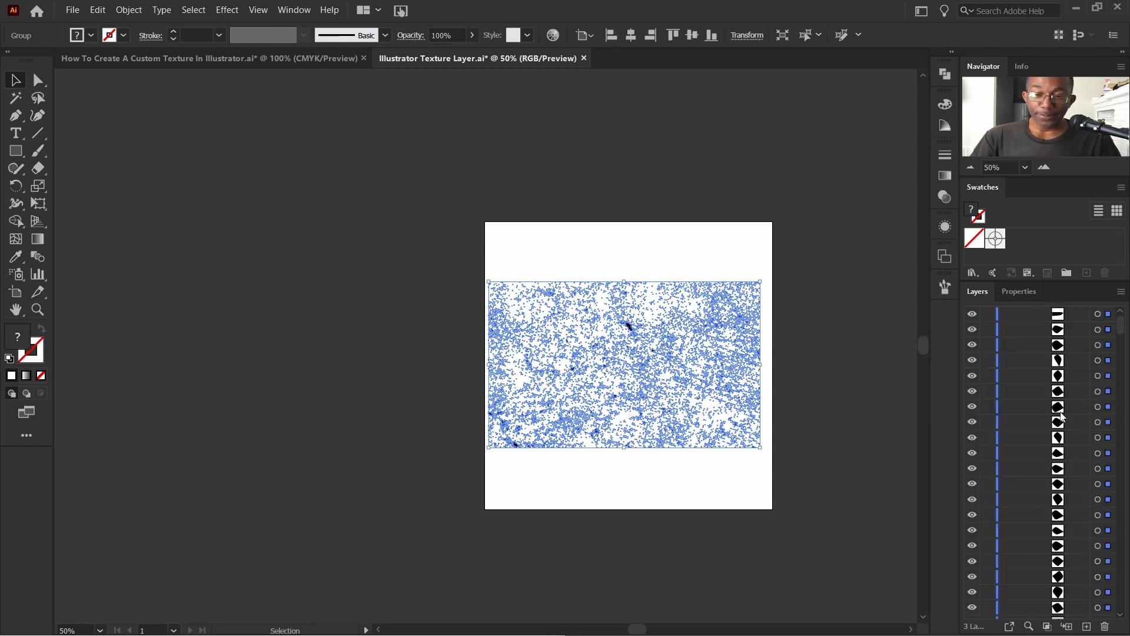
pyautogui.scroll(1, 1062, 417)
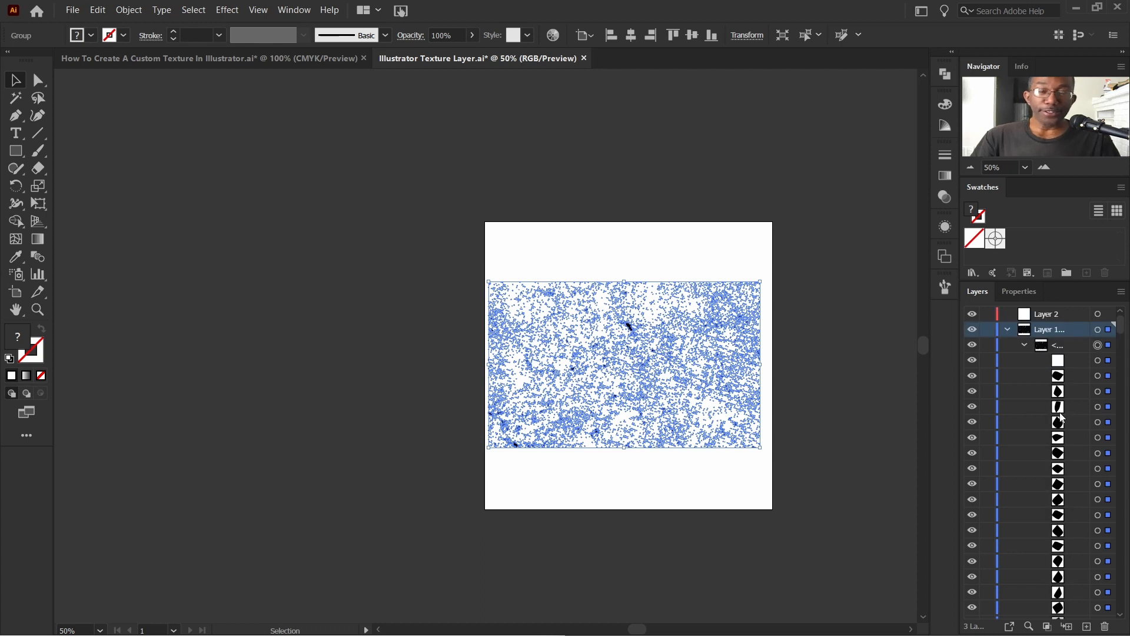
pyautogui.click(1008, 329)
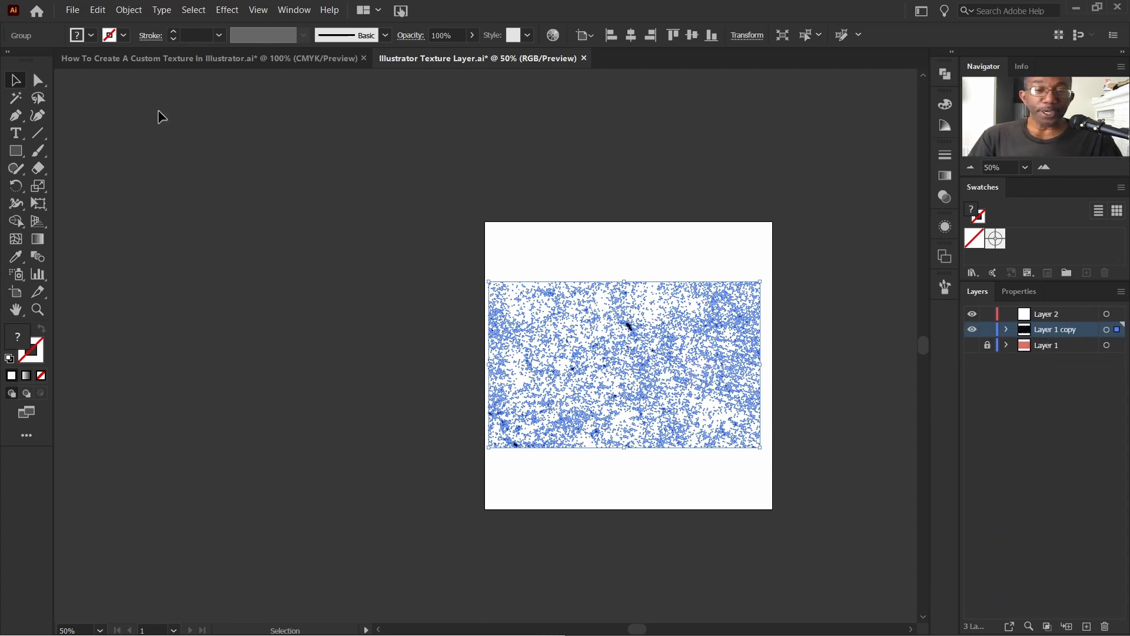
# Step: Combine all the texture's speck paths into a single compound path
pyautogui.click(129, 10)
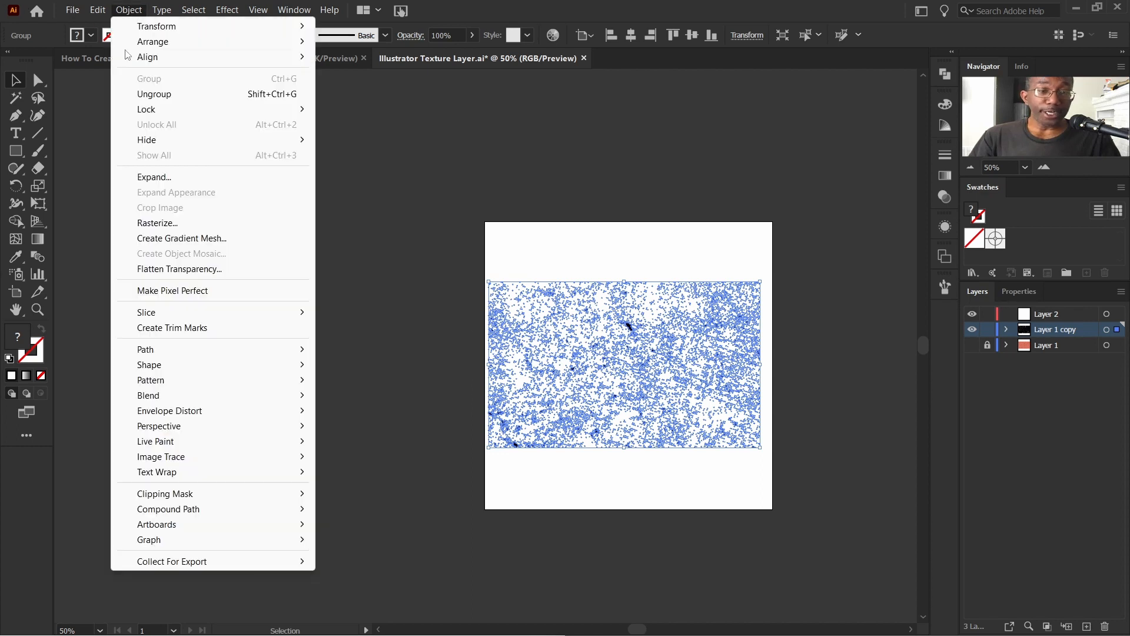
pyautogui.moveTo(216, 513)
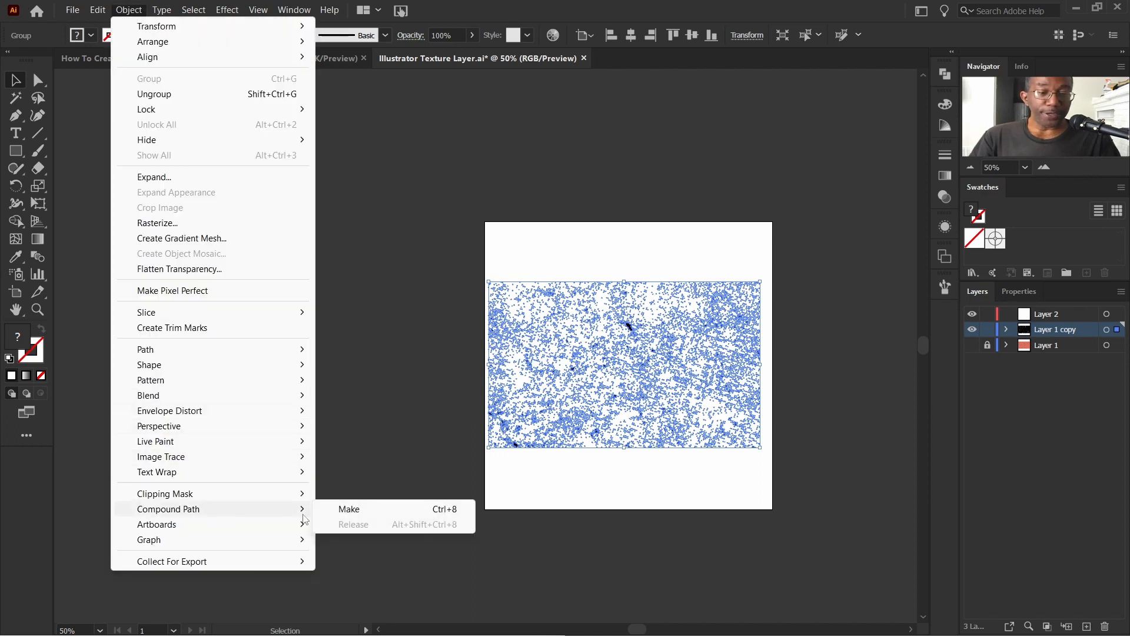
pyautogui.click(349, 509)
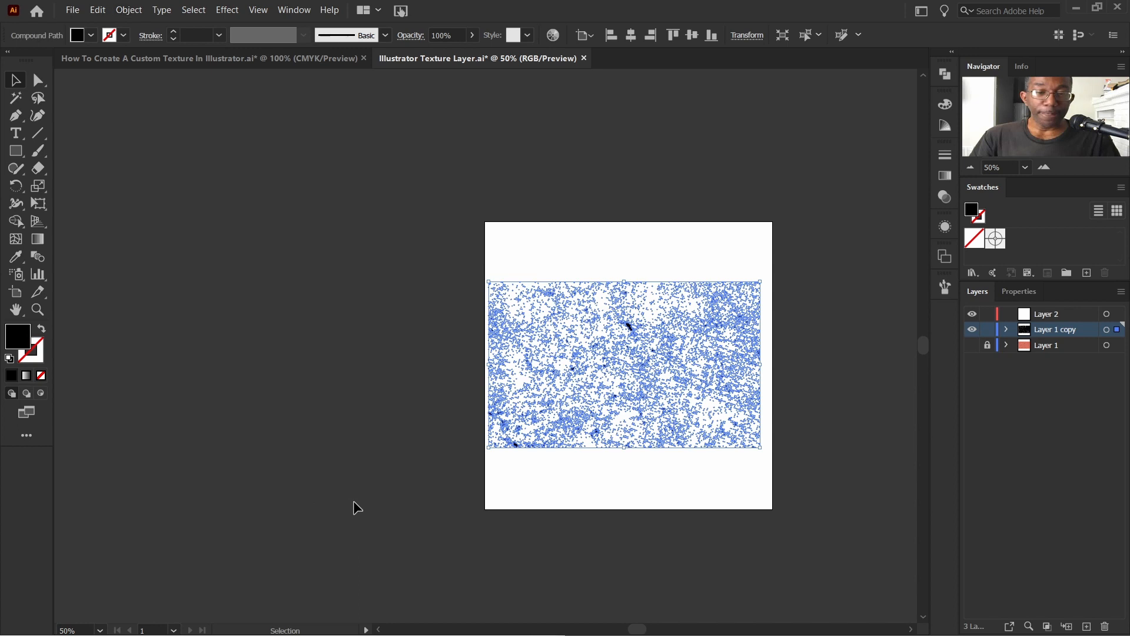
# Step: Expand Layer 1 copy to check its compound path entry, and deselect the artwork to view the texture
pyautogui.click(1008, 330)
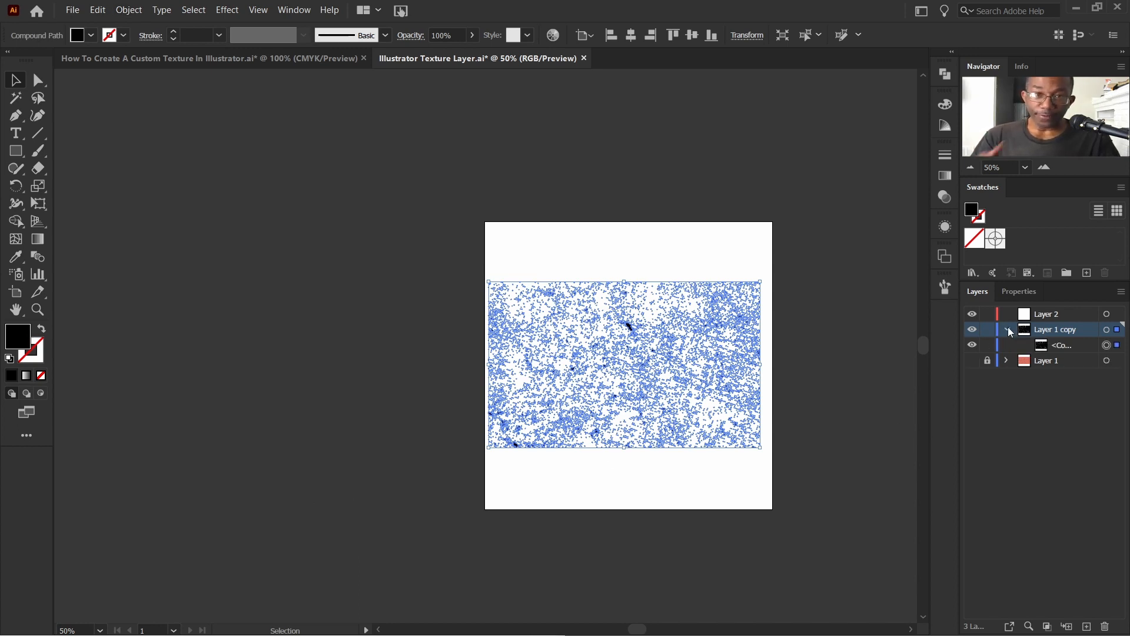
pyautogui.click(1061, 346)
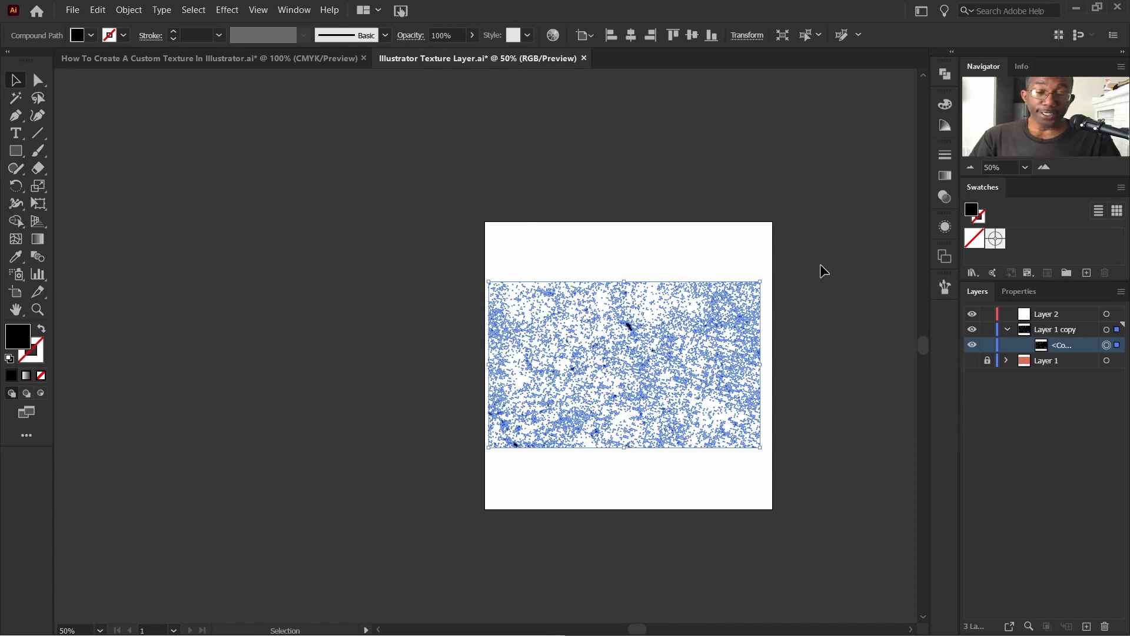
pyautogui.click(810, 321)
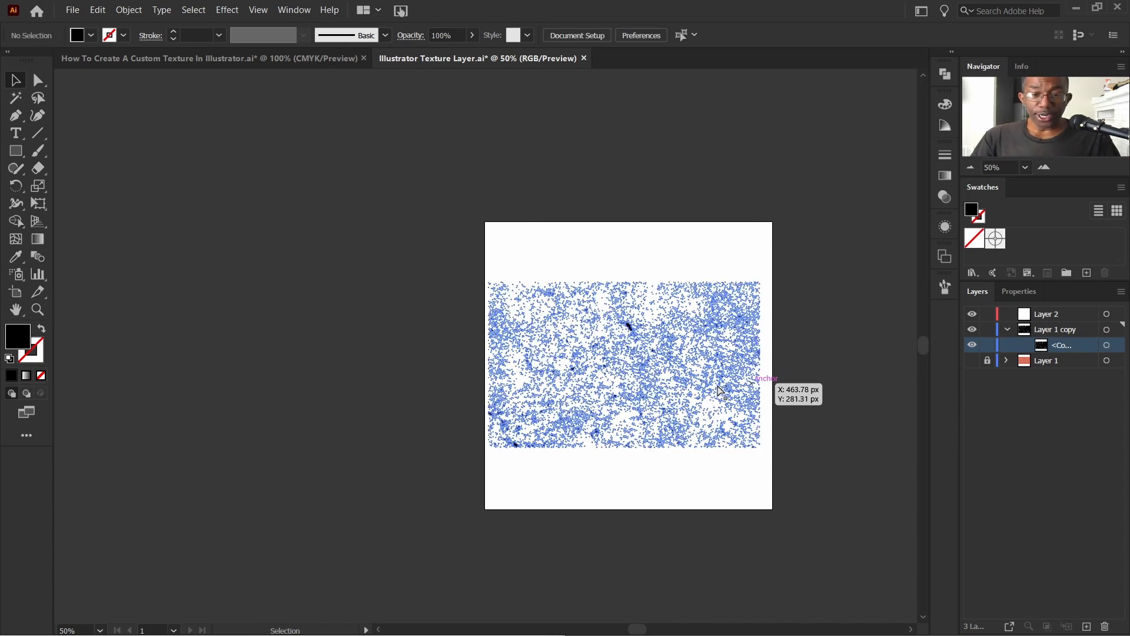
pyautogui.hscroll(2, 720, 390)
pyautogui.scroll(1, 726, 371)
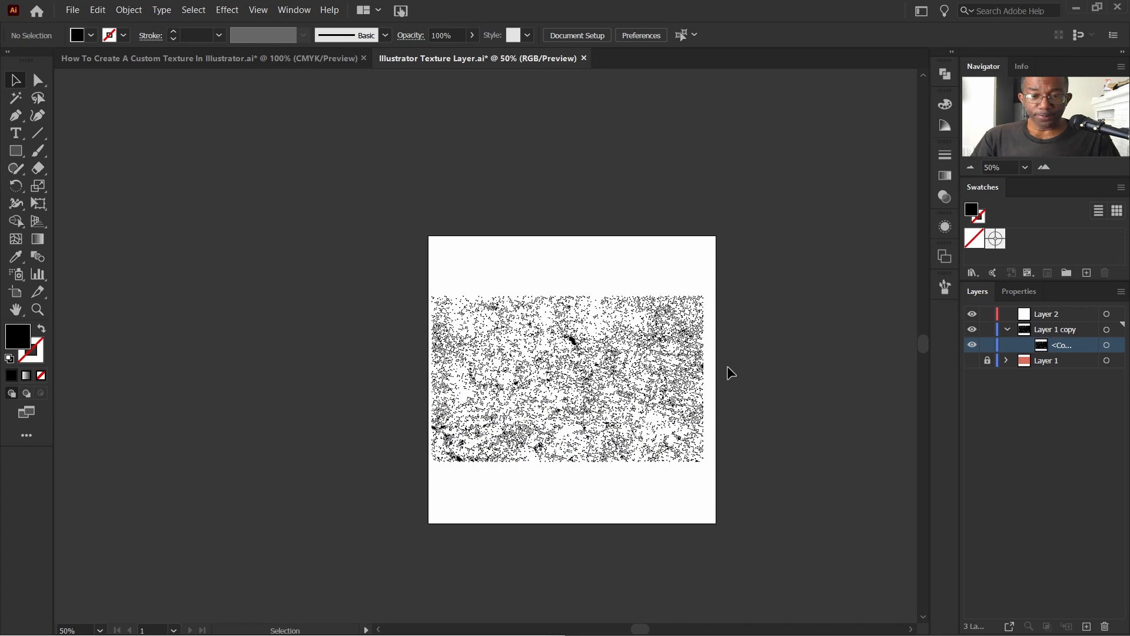
pyautogui.scroll(-2, 727, 368)
pyautogui.hscroll(1, 721, 377)
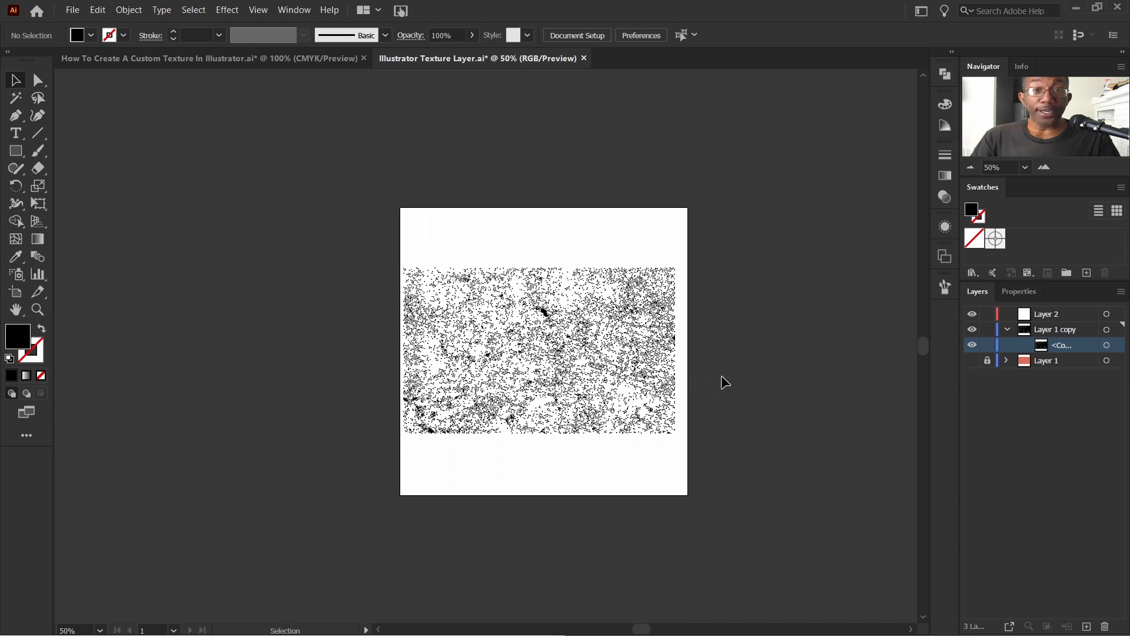